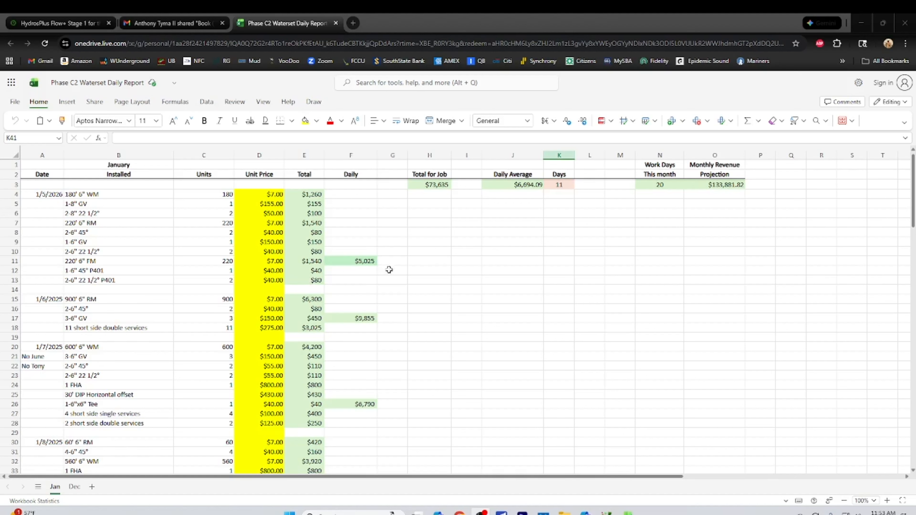
Inspect the formulas behind the first daily total in F11 and the line total in E4
{"action": "left_click", "coordinate": [355, 263]}
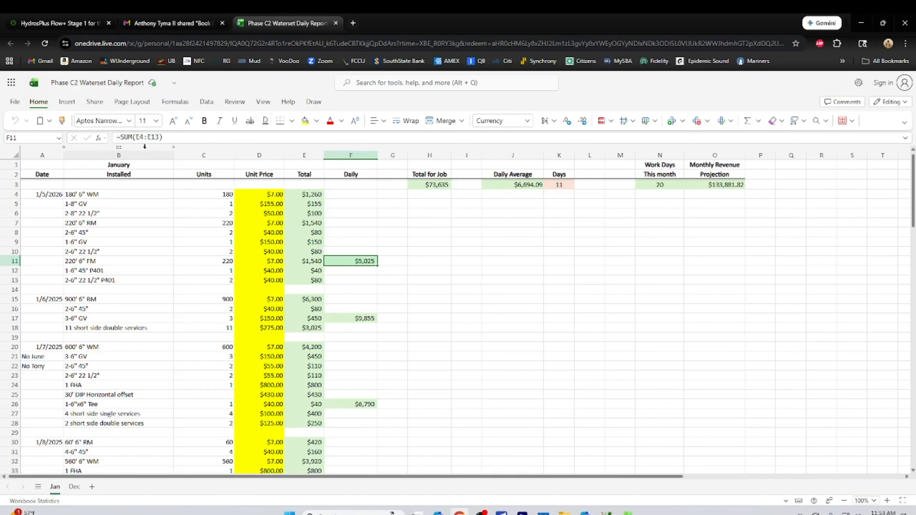
{"action": "left_click", "coordinate": [293, 194]}
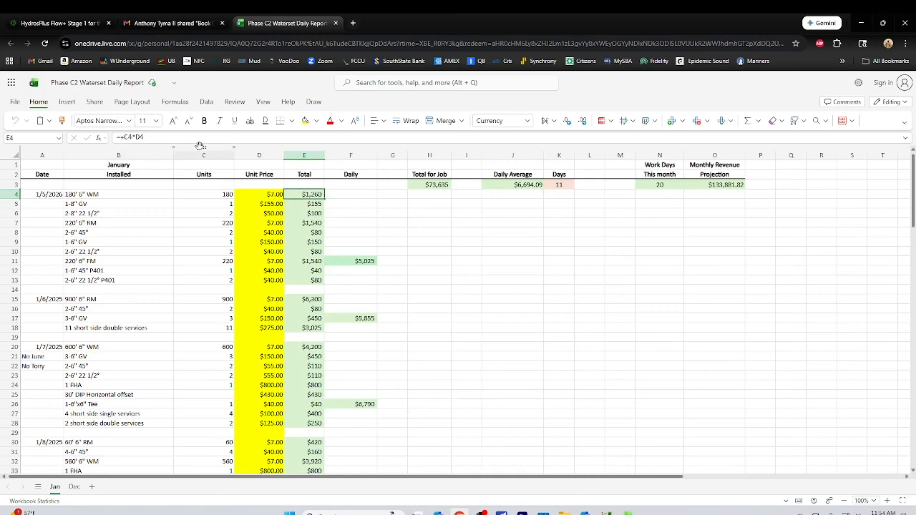
{"action": "left_click", "coordinate": [198, 138]}
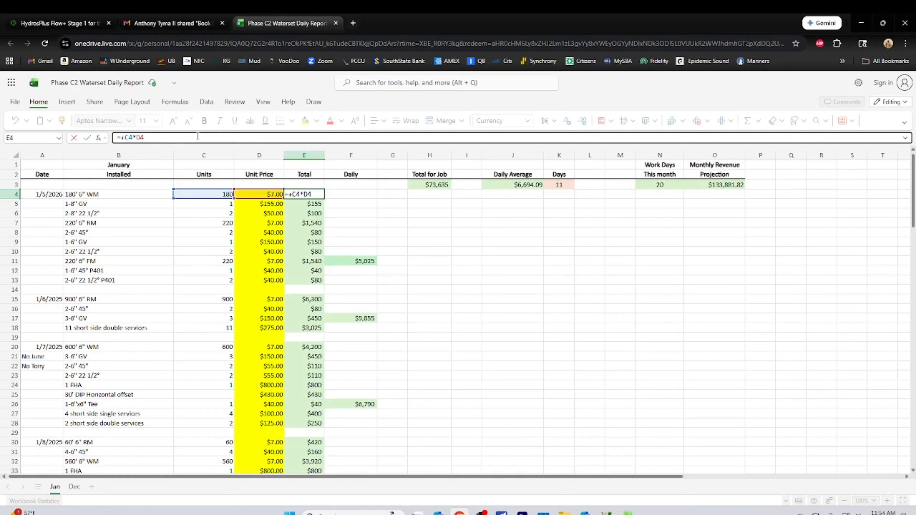
{"action": "left_click", "coordinate": [363, 220]}
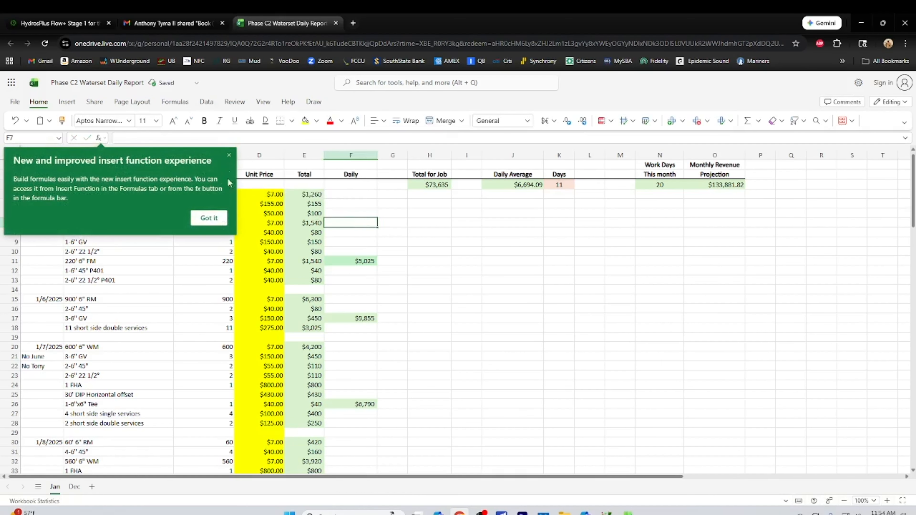
{"action": "left_click", "coordinate": [216, 218]}
{"action": "left_click", "coordinate": [350, 263]}
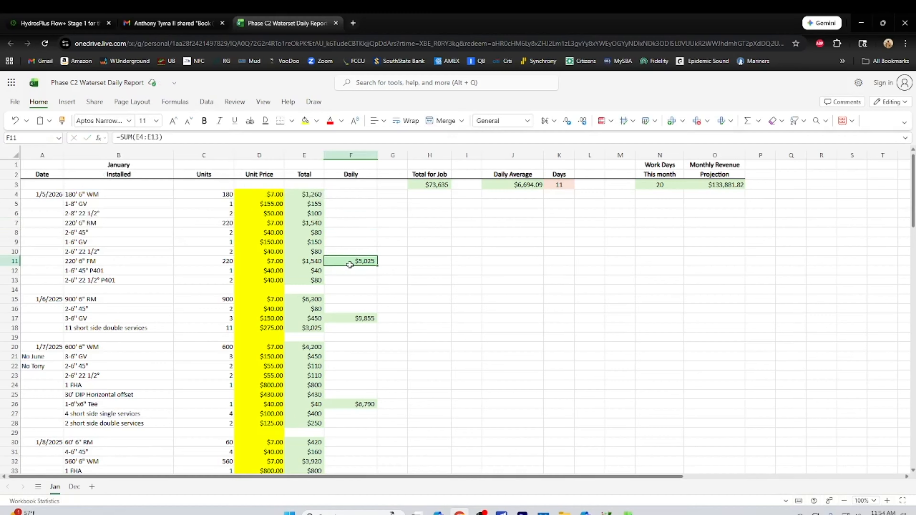
{"action": "left_click", "coordinate": [298, 137]}
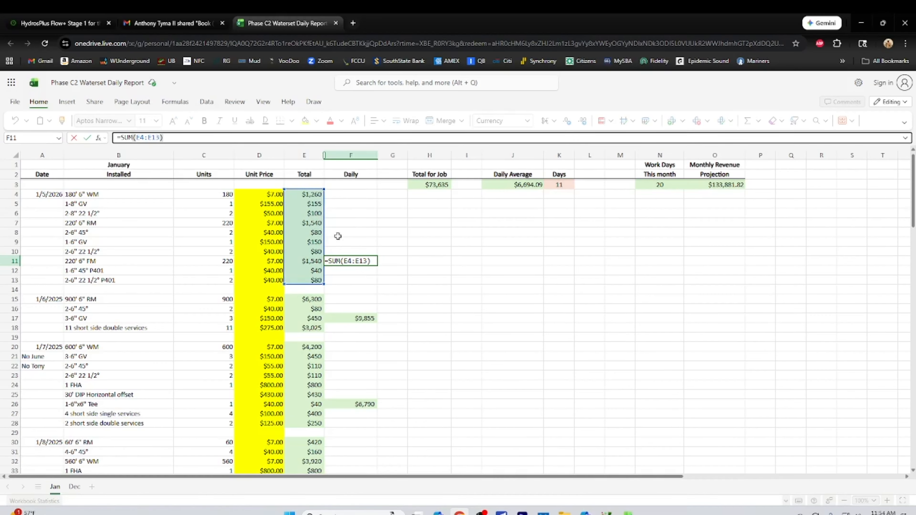
{"action": "left_click", "coordinate": [391, 217]}
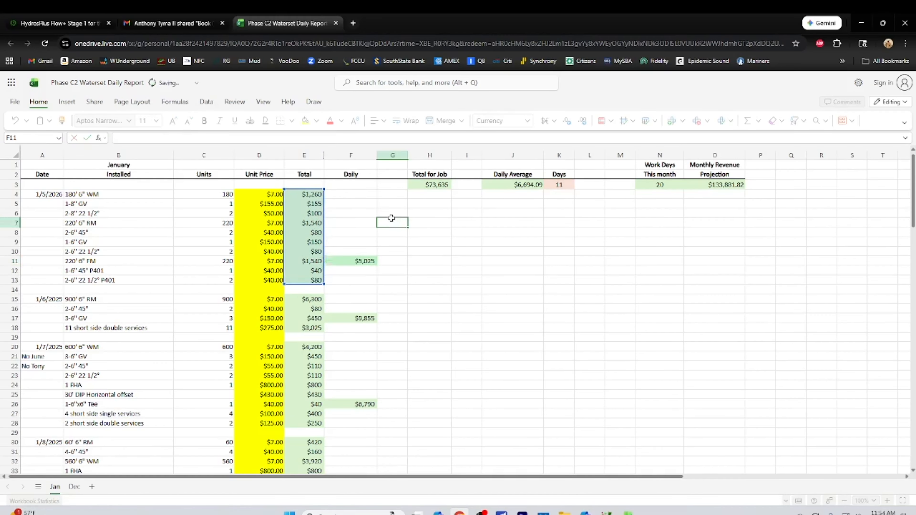
Check the daily total formulas in F17, F26, F35 and F43
{"action": "left_click", "coordinate": [352, 318]}
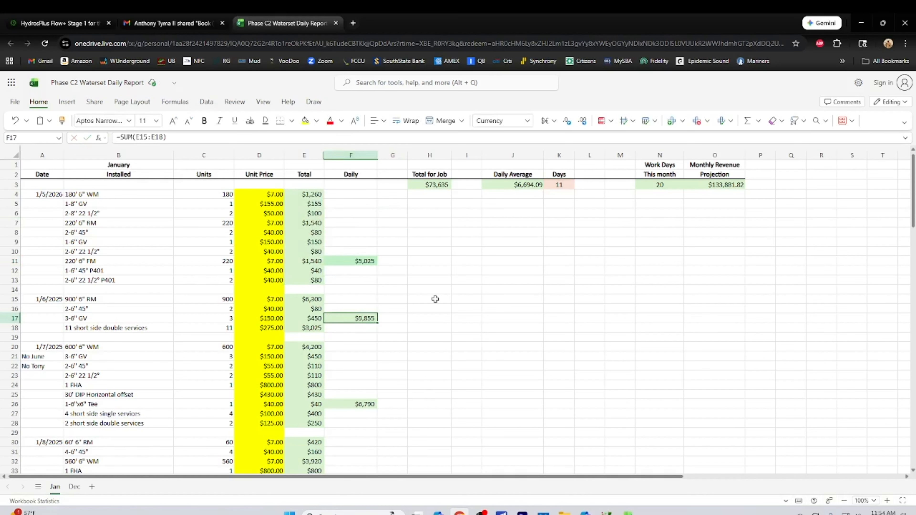
{"action": "scroll", "coordinate": [433, 299], "scroll_direction": "down", "scroll_amount": 5}
{"action": "left_click", "coordinate": [334, 309]}
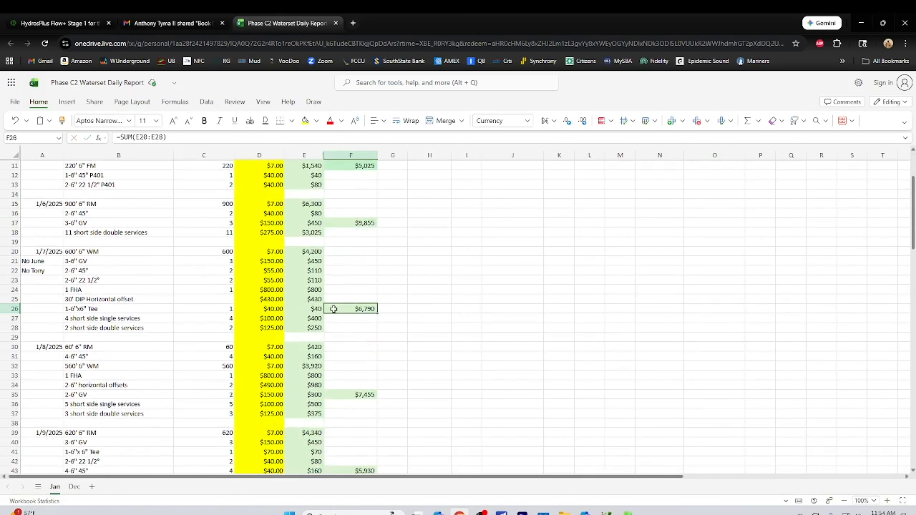
{"action": "scroll", "coordinate": [438, 297], "scroll_direction": "down", "scroll_amount": 5}
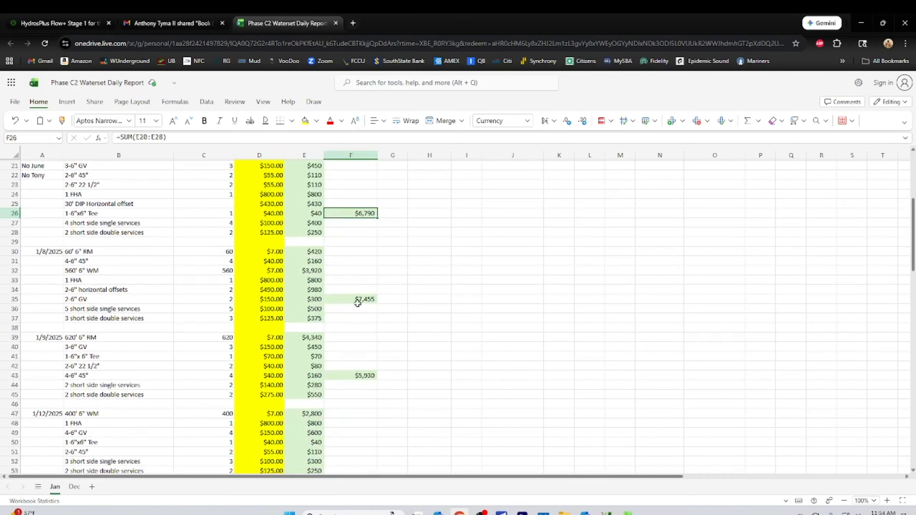
{"action": "left_click", "coordinate": [347, 297]}
{"action": "scroll", "coordinate": [421, 300], "scroll_direction": "down", "scroll_amount": 3}
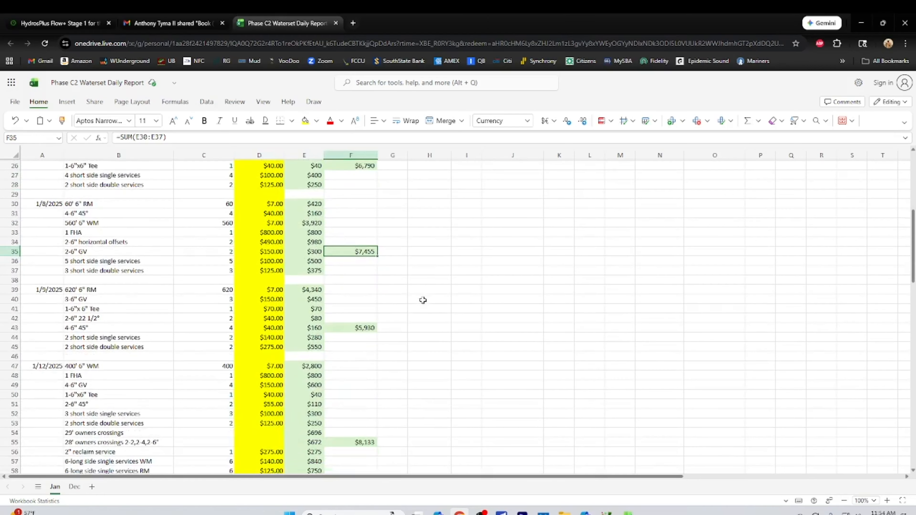
{"action": "left_click", "coordinate": [347, 328]}
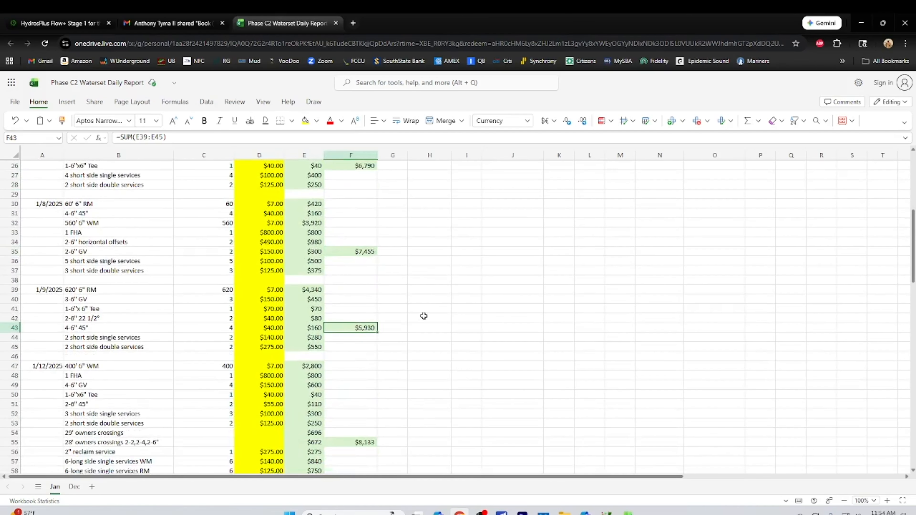
{"action": "scroll", "coordinate": [420, 316], "scroll_direction": "down", "scroll_amount": 3}
Replace the typed-in daily total in F55 with an AutoSum of E47:E58
{"action": "left_click", "coordinate": [346, 398]}
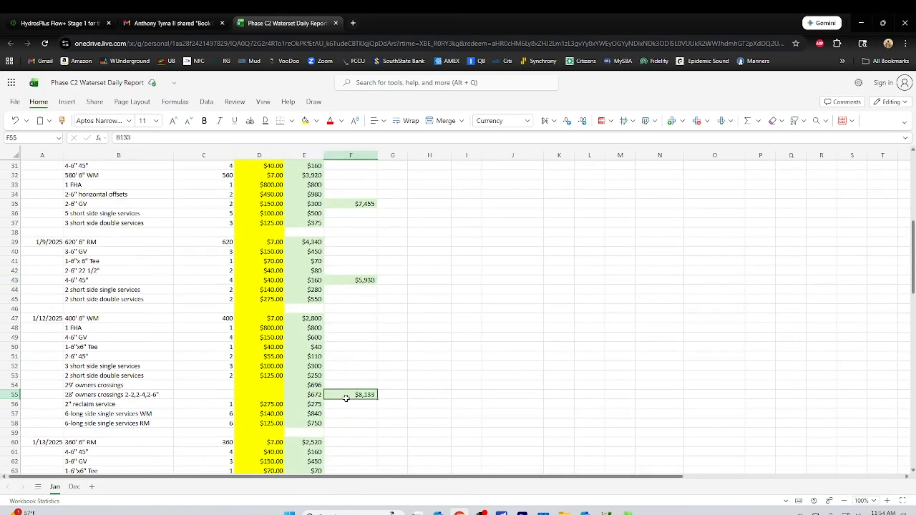
{"action": "scroll", "coordinate": [472, 338], "scroll_direction": "down", "scroll_amount": 6}
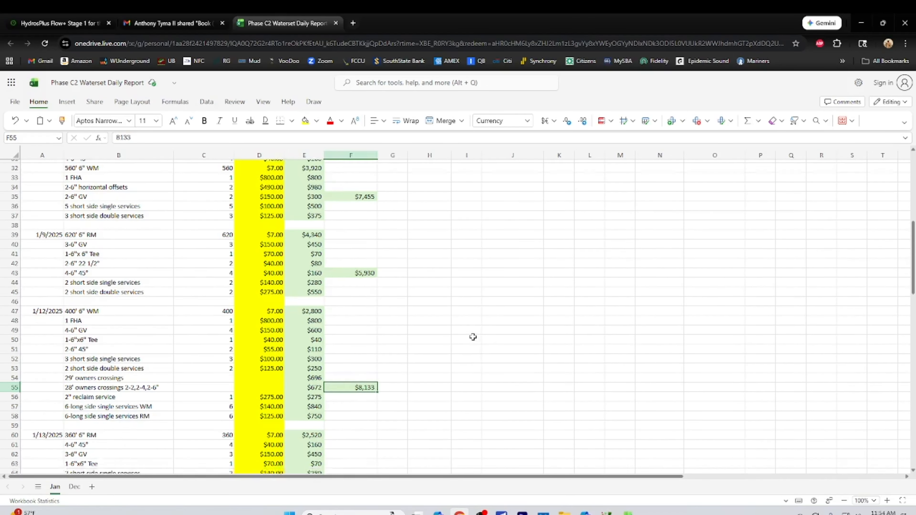
{"action": "scroll", "coordinate": [473, 338], "scroll_direction": "up", "scroll_amount": 3}
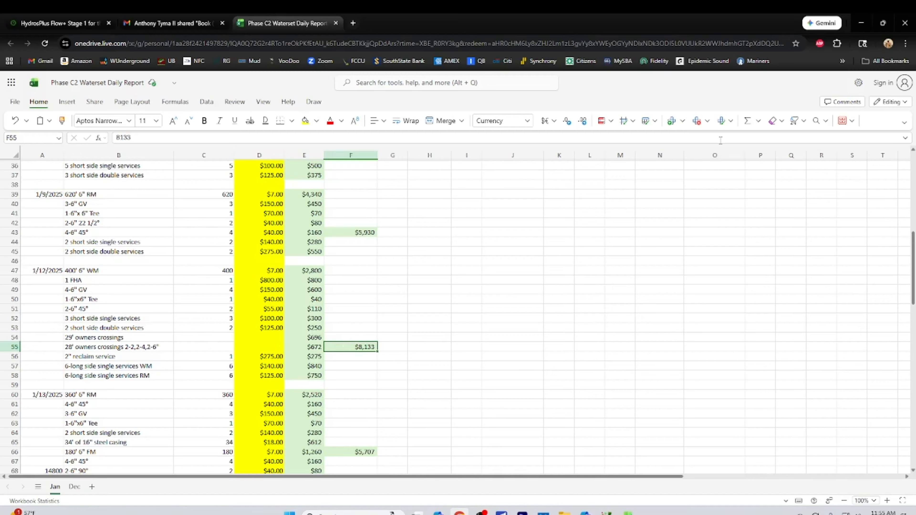
{"action": "left_click", "coordinate": [748, 122]}
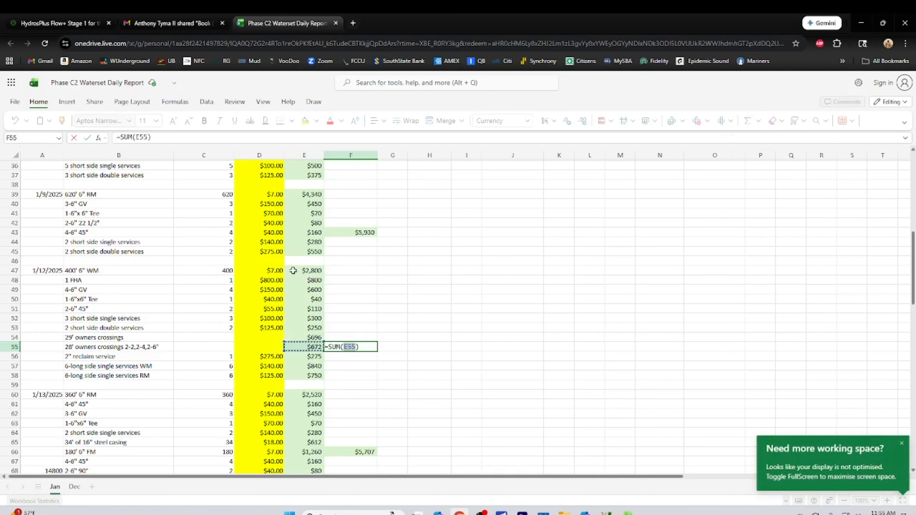
{"action": "left_click", "coordinate": [293, 270]}
{"action": "left_click_drag", "start_coordinate": [293, 271], "coordinate": [309, 378]}
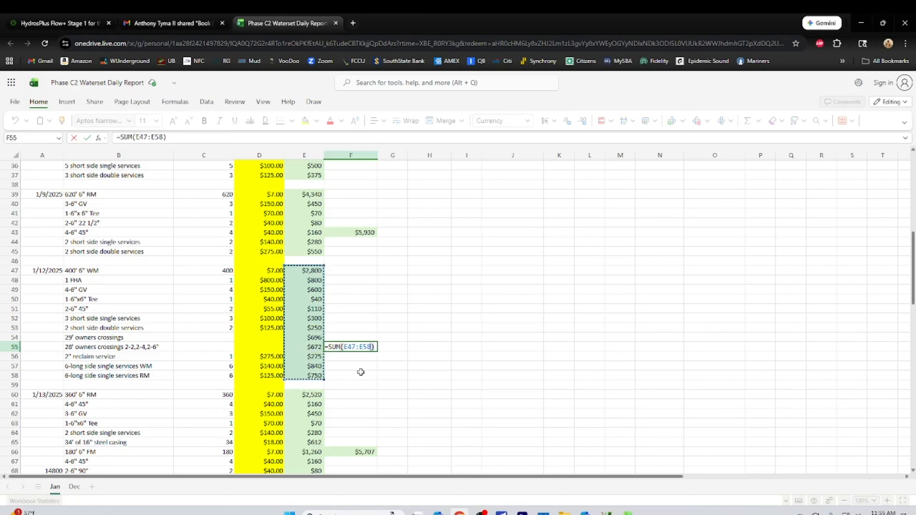
{"action": "key", "text": "Return"}
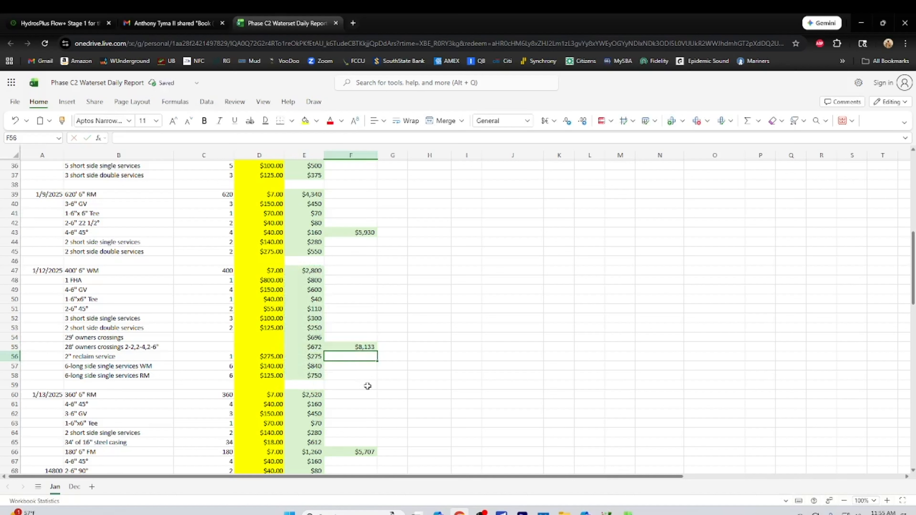
Set the units of the 1/12/2025 6" WM row in C47 to 420 and check its total in E47
{"action": "left_click", "coordinate": [221, 270]}
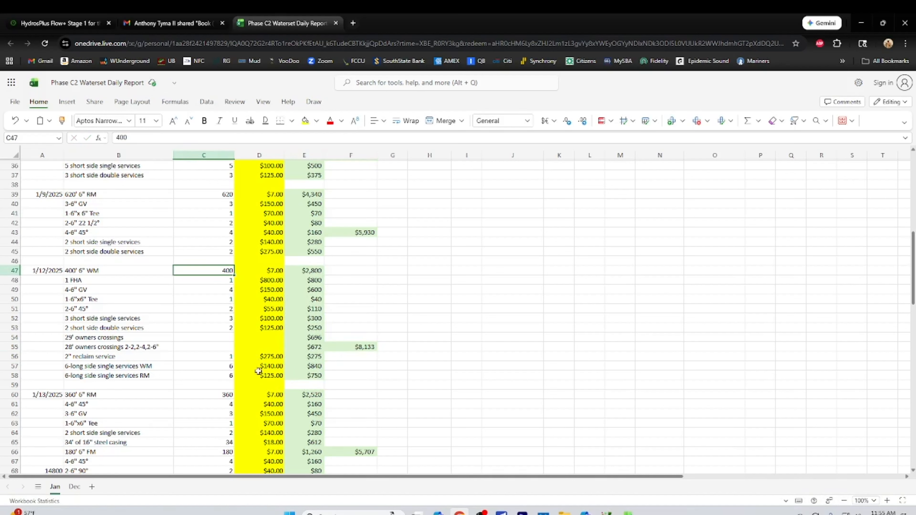
{"action": "type", "text": "420"}
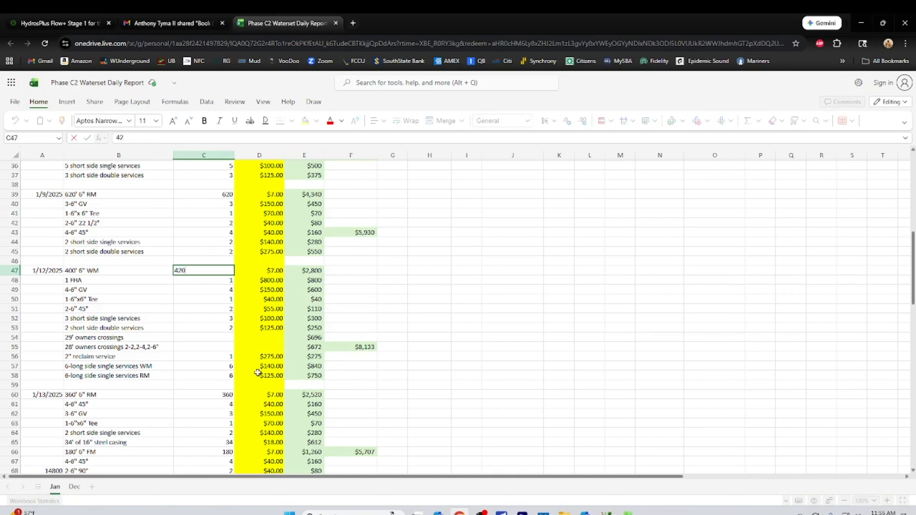
{"action": "key", "text": "Return"}
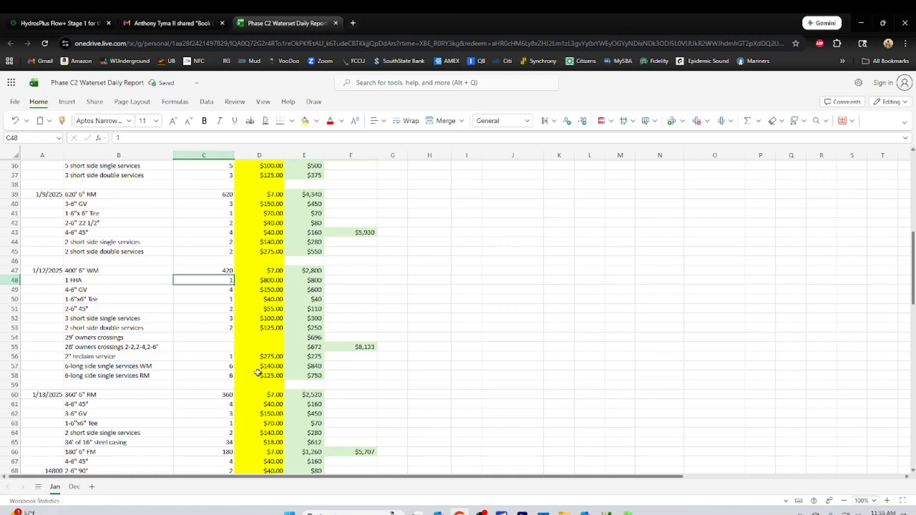
{"action": "left_click", "coordinate": [310, 271]}
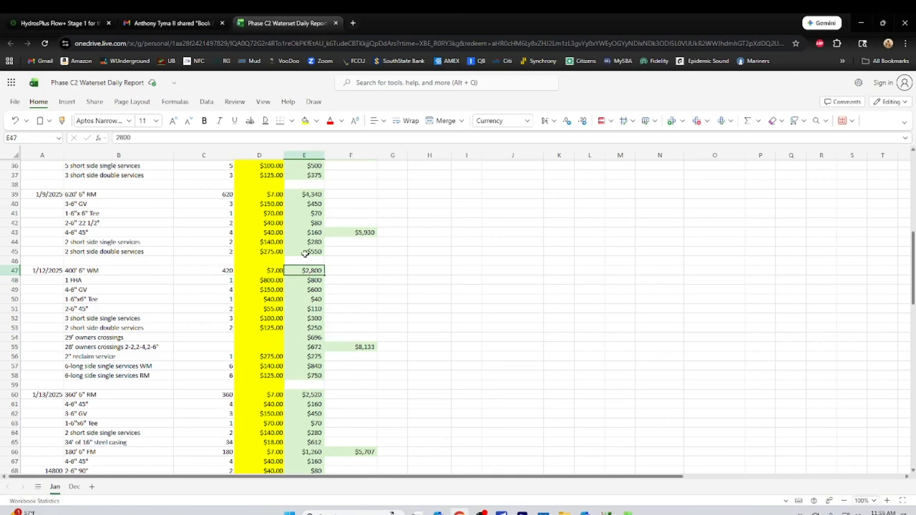
Try to copy the line total formula from E45 into E47
{"action": "left_click", "coordinate": [305, 254]}
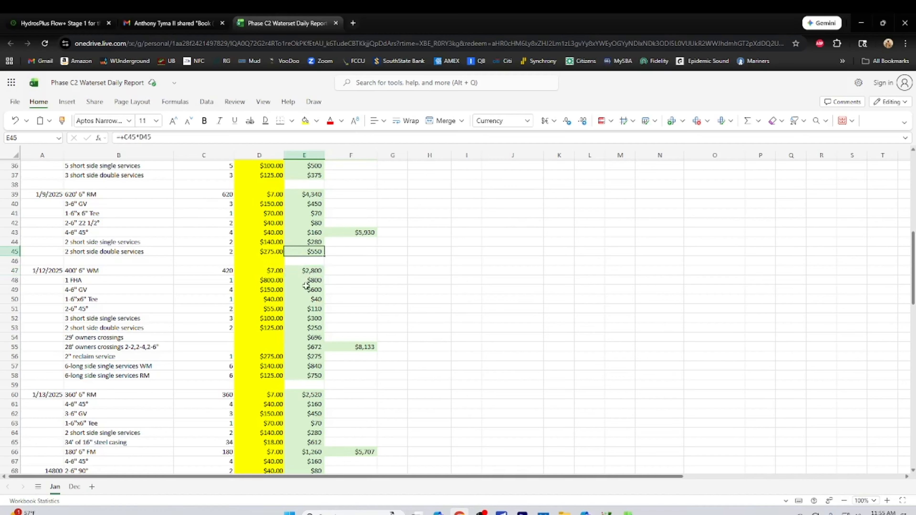
{"action": "right_click", "coordinate": [300, 252]}
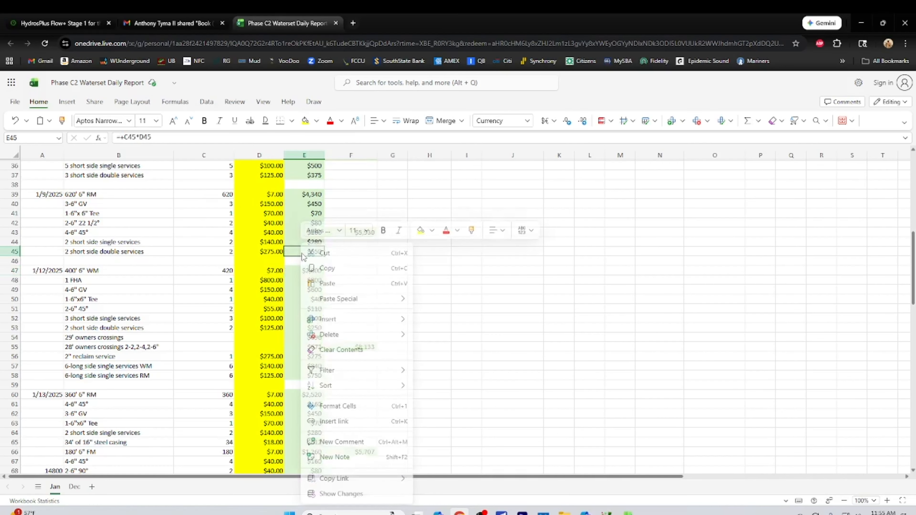
{"action": "left_click", "coordinate": [327, 270]}
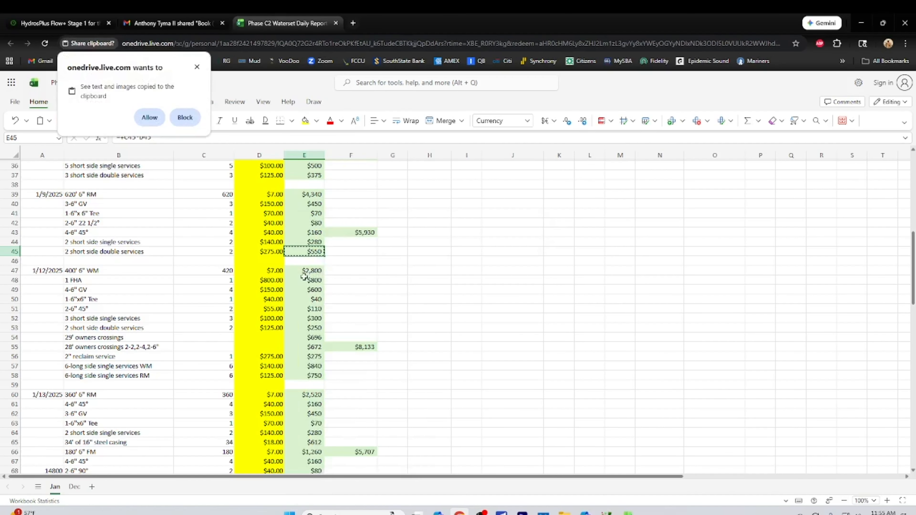
{"action": "left_click", "coordinate": [197, 67]}
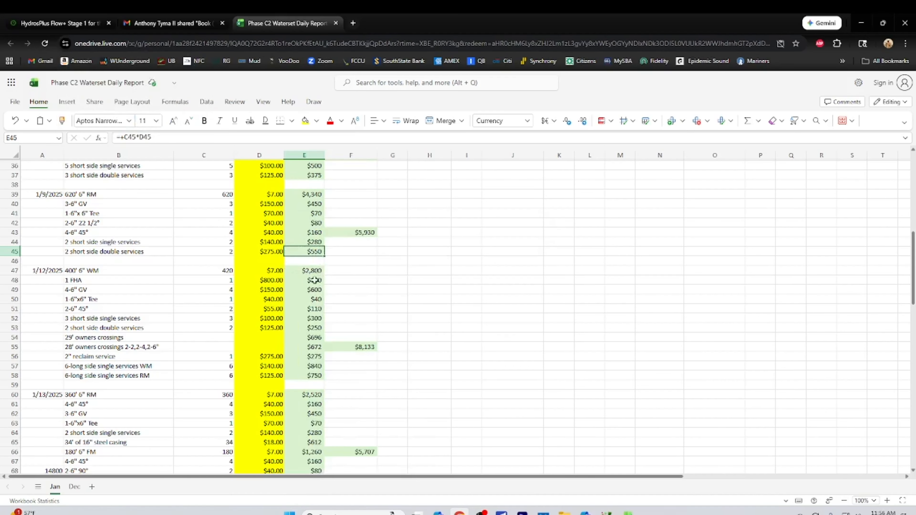
{"action": "left_click", "coordinate": [307, 271]}
{"action": "right_click", "coordinate": [307, 271]}
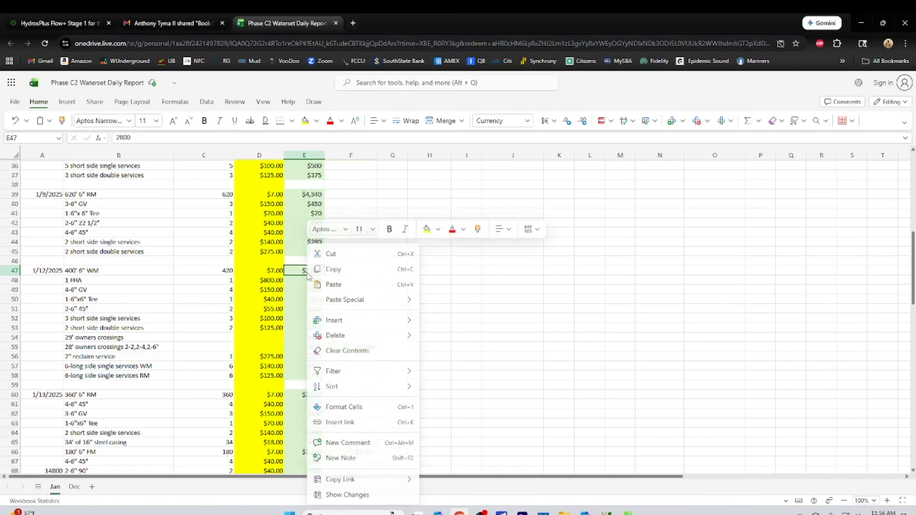
{"action": "left_click", "coordinate": [333, 287]}
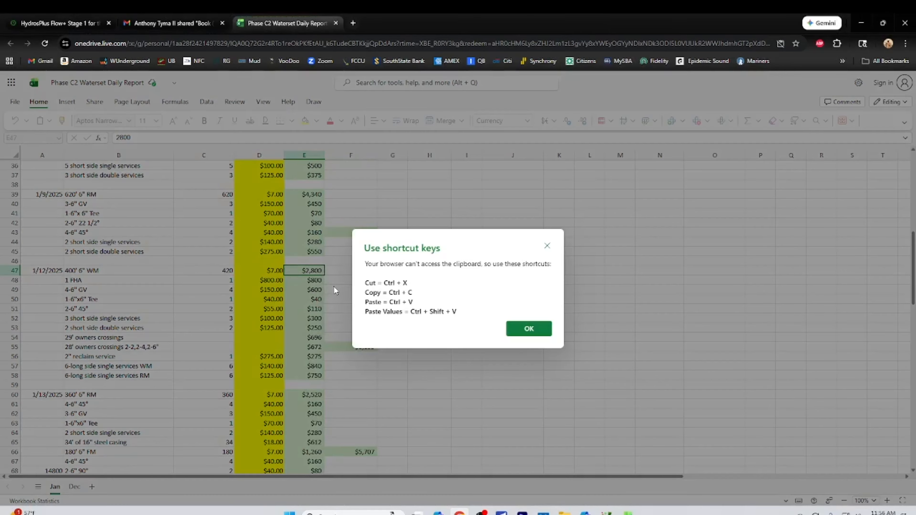
{"action": "left_click", "coordinate": [529, 329]}
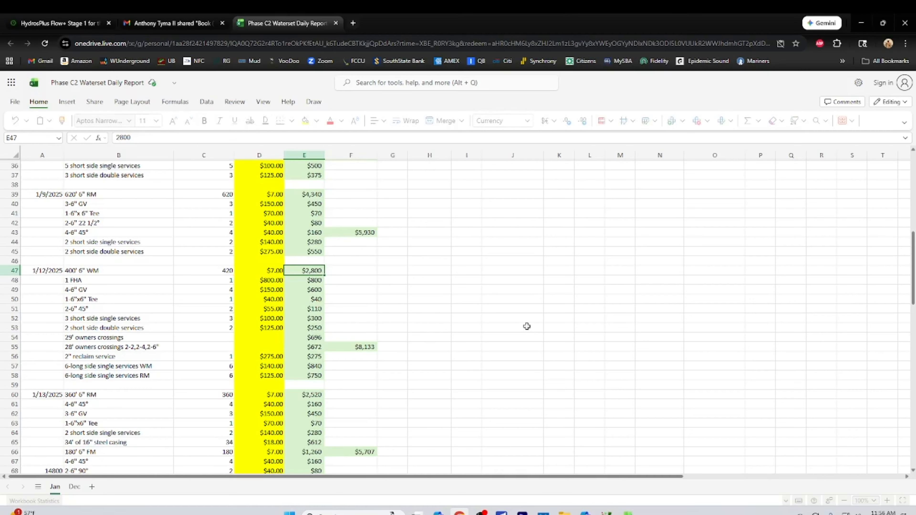
Copy the line total formula from E45 into E47, replacing the typed-in total of the 1/12/2025 6" WM row
{"action": "left_click", "coordinate": [441, 299]}
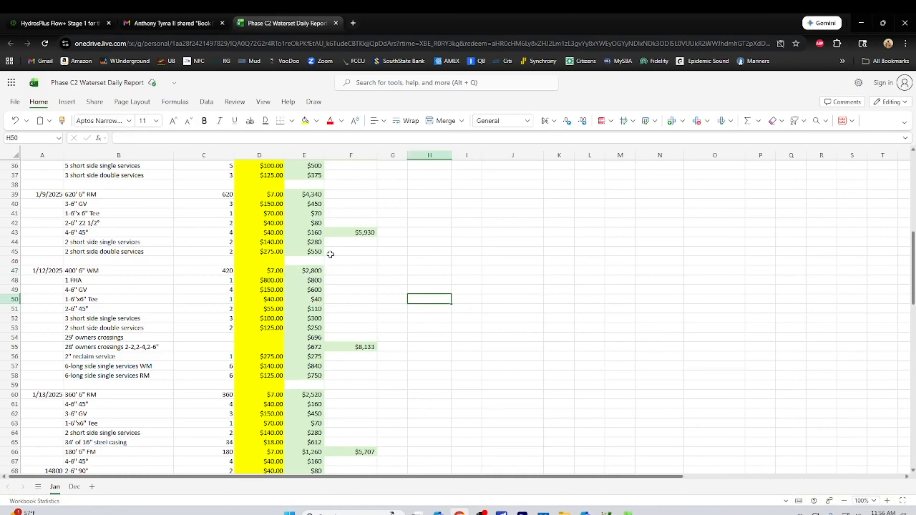
{"action": "left_click", "coordinate": [311, 252]}
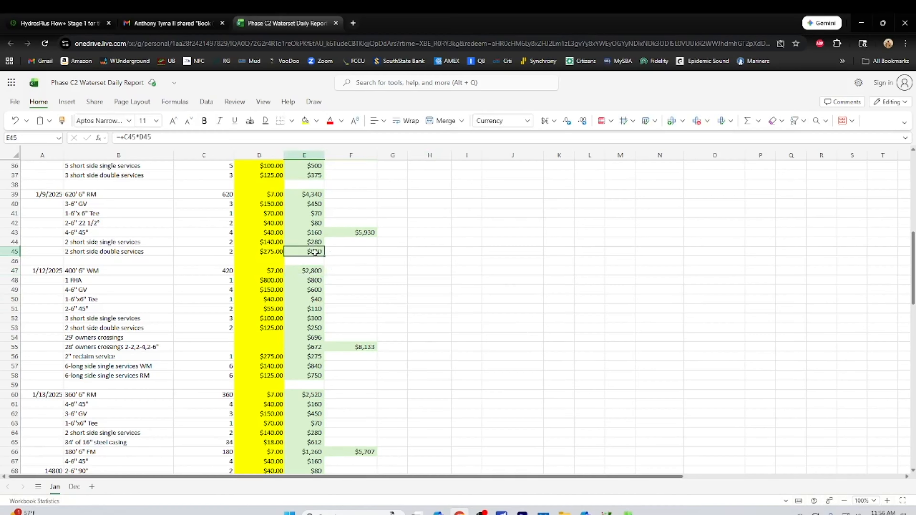
{"action": "right_click", "coordinate": [307, 250]}
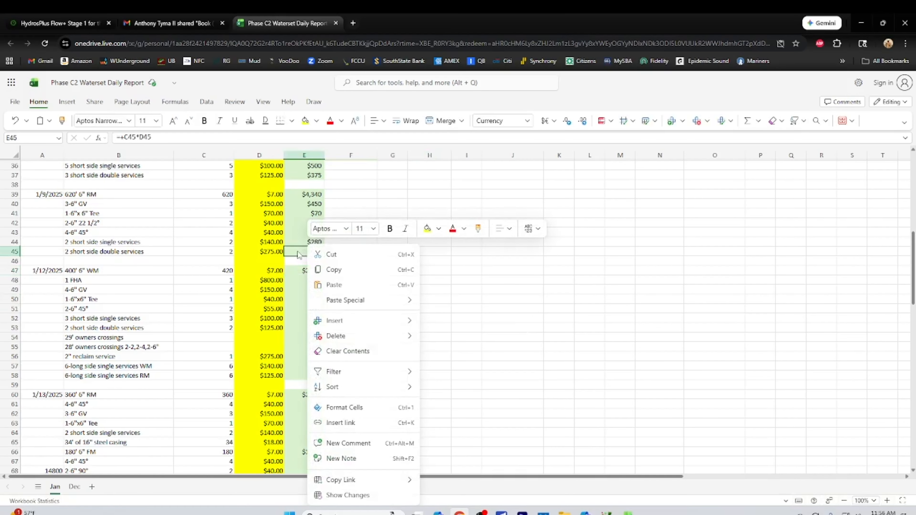
{"action": "right_click", "coordinate": [298, 252]}
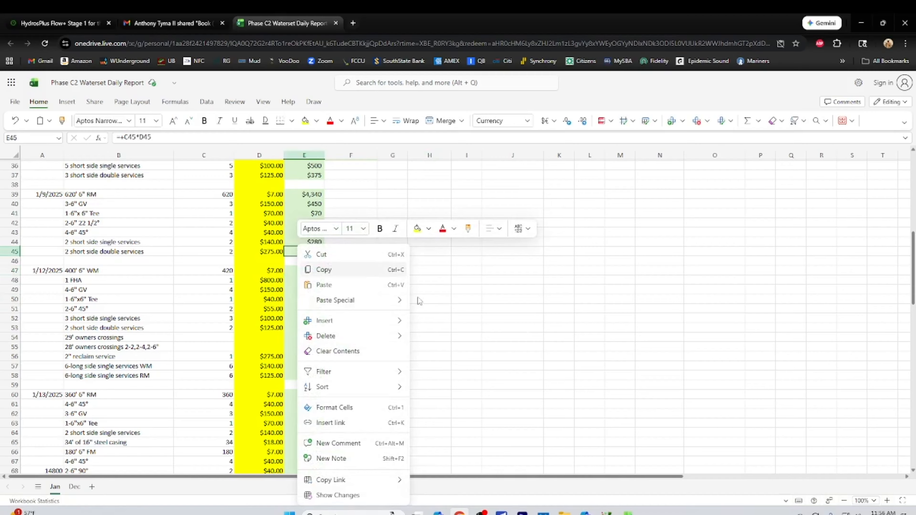
{"action": "left_click", "coordinate": [433, 299]}
{"action": "right_click", "coordinate": [295, 250]}
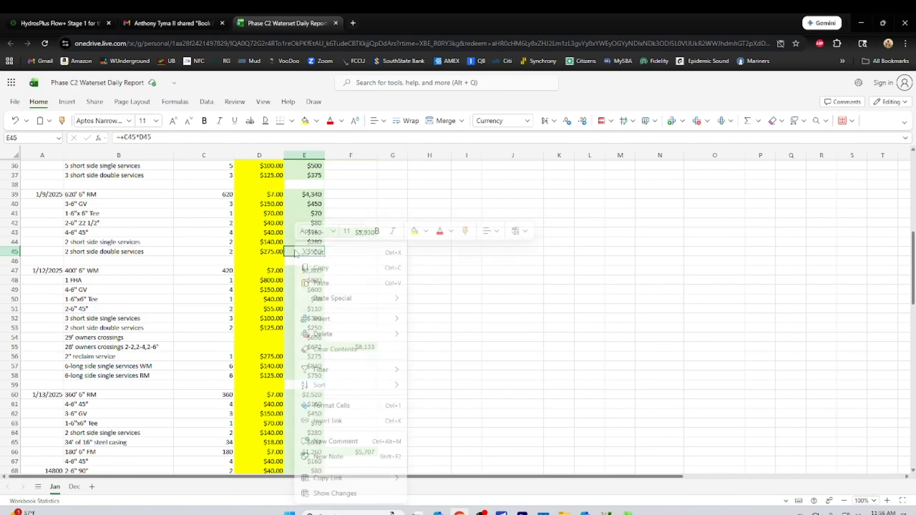
{"action": "left_click", "coordinate": [322, 269]}
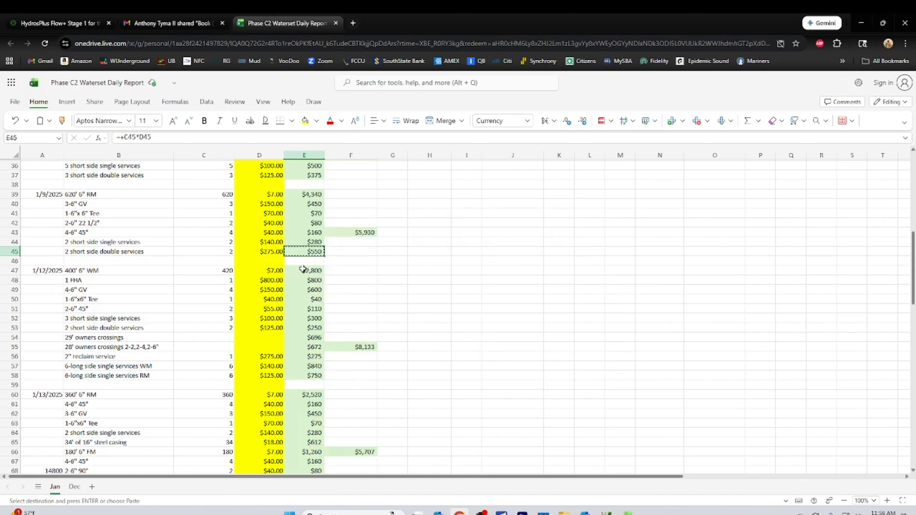
{"action": "left_click", "coordinate": [303, 270]}
{"action": "right_click", "coordinate": [303, 271]}
{"action": "key", "text": "Escape"}
{"action": "key", "text": "ctrl+v"}
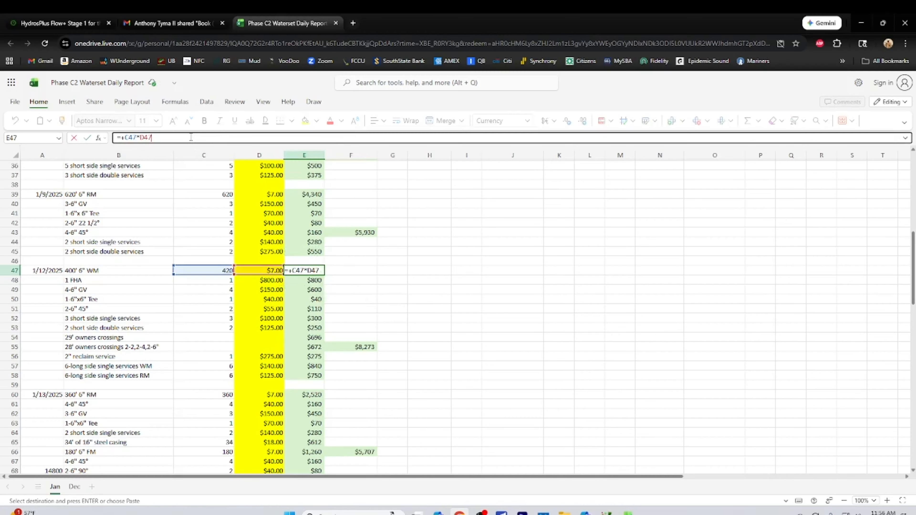
Check the cell references in E47's formula and review the job totals in row 3
{"action": "key", "text": "F2"}
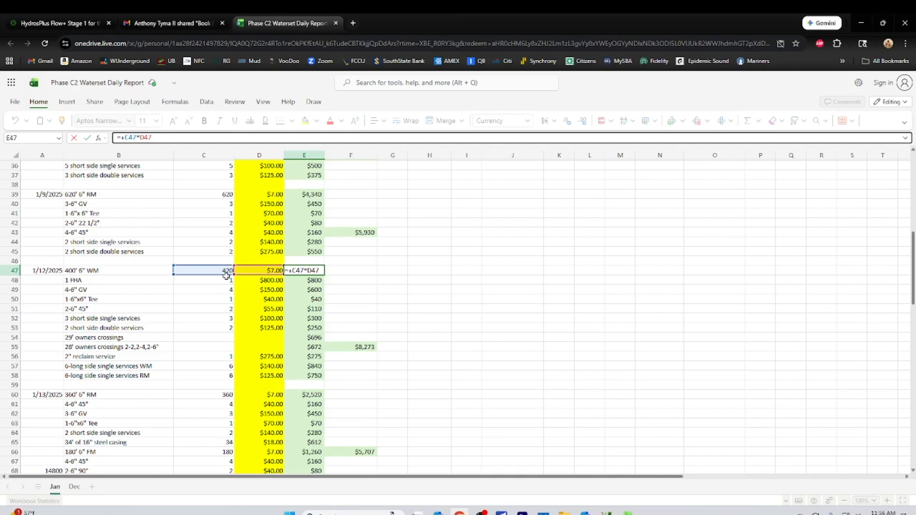
{"action": "left_click", "coordinate": [371, 294]}
{"action": "scroll", "coordinate": [444, 318], "scroll_direction": "up", "scroll_amount": 12}
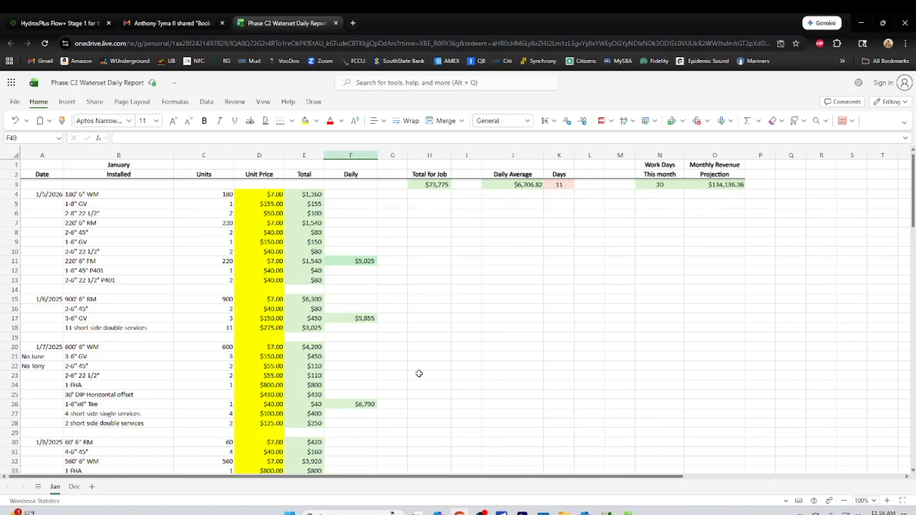
{"action": "scroll", "coordinate": [415, 357], "scroll_direction": "down", "scroll_amount": 12}
{"action": "scroll", "coordinate": [413, 359], "scroll_direction": "down", "scroll_amount": 2}
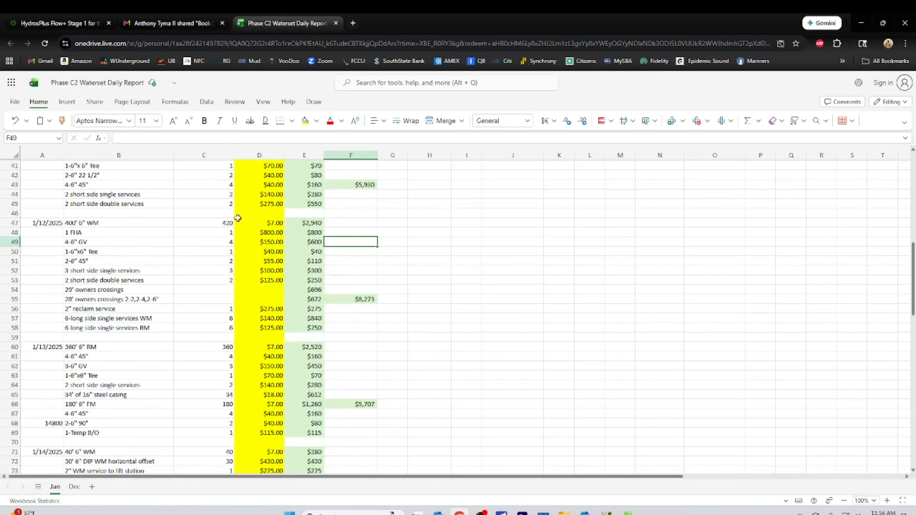
Set the units of the 1/12/2025 6" WM row in C47 to 400
{"action": "left_click", "coordinate": [230, 222]}
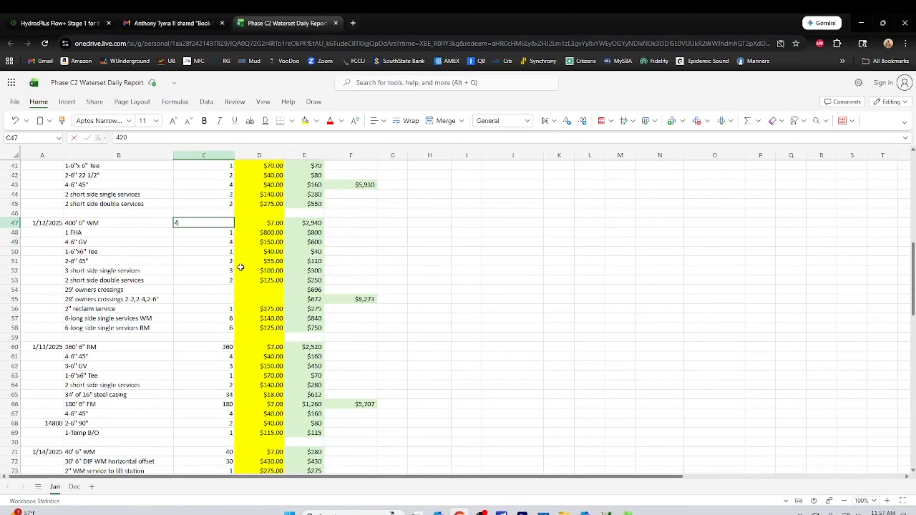
{"action": "type", "text": "00"}
{"action": "key", "text": "Return"}
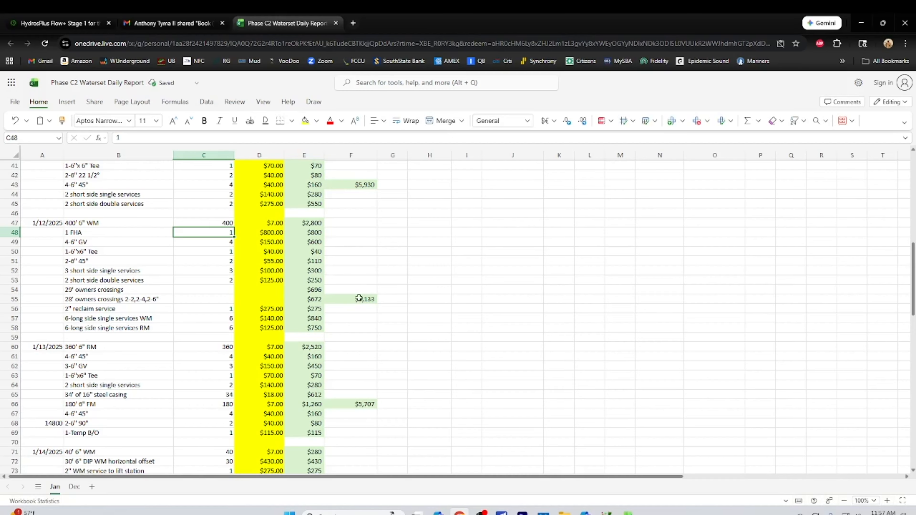
Copy the line total formula from E47 into E48:E58 to replace the remaining typed-in totals of the 1/12/2025 block
{"action": "left_click", "coordinate": [312, 234]}
{"action": "left_click", "coordinate": [313, 243]}
{"action": "right_click", "coordinate": [306, 223]}
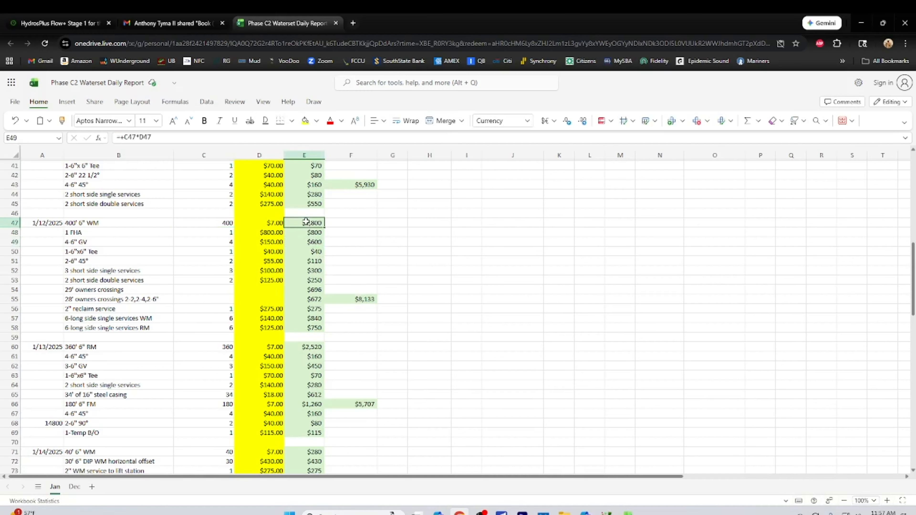
{"action": "left_click", "coordinate": [335, 246]}
{"action": "left_click_drag", "start_coordinate": [292, 231], "coordinate": [302, 329]}
{"action": "left_click", "coordinate": [302, 329]}
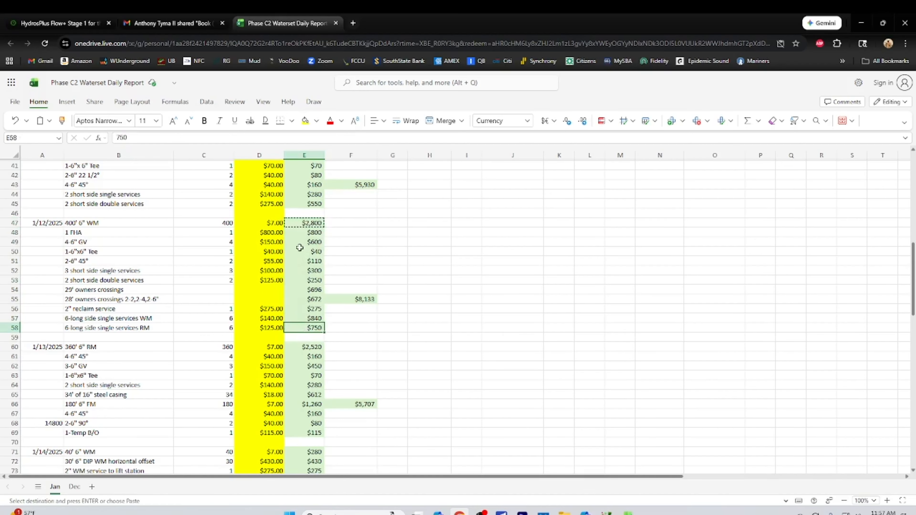
{"action": "left_click_drag", "start_coordinate": [295, 232], "coordinate": [303, 326]}
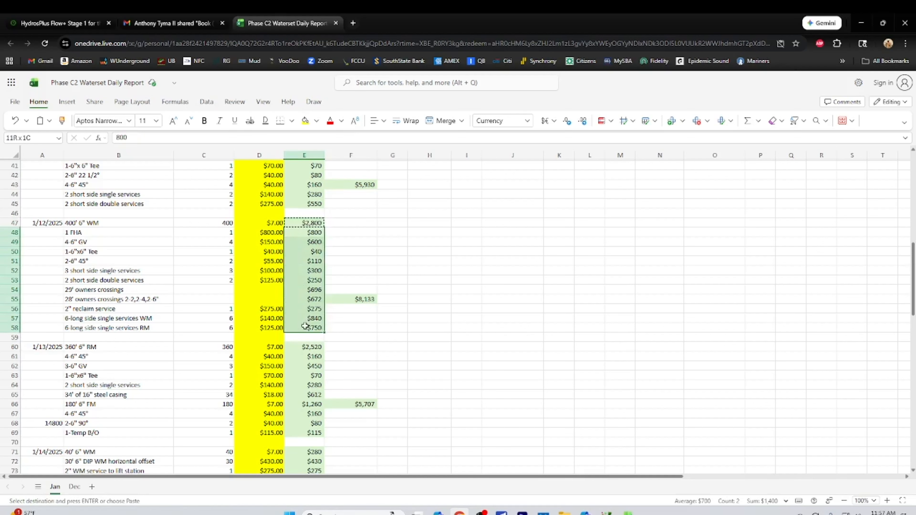
{"action": "right_click", "coordinate": [303, 299]}
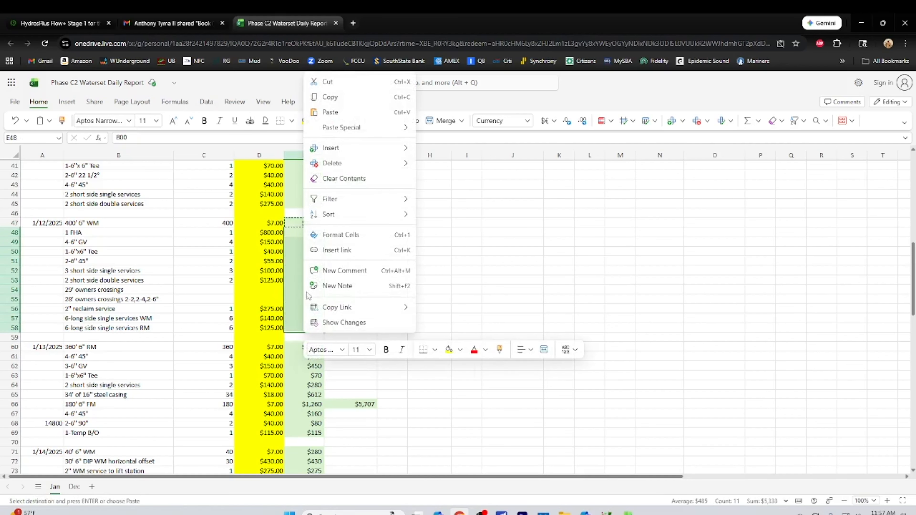
{"action": "left_click", "coordinate": [327, 112]}
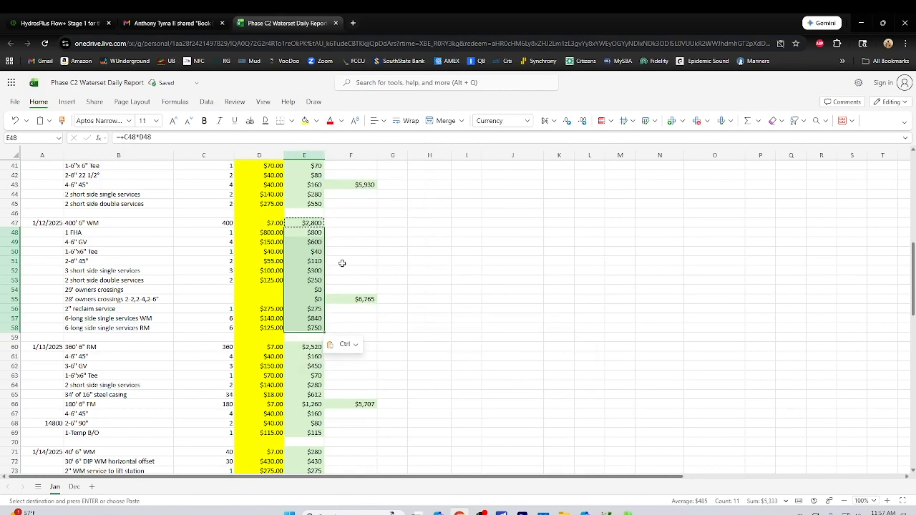
Check the formula in E52, the contents of E60 and the daily total formula in F55
{"action": "left_click", "coordinate": [316, 270]}
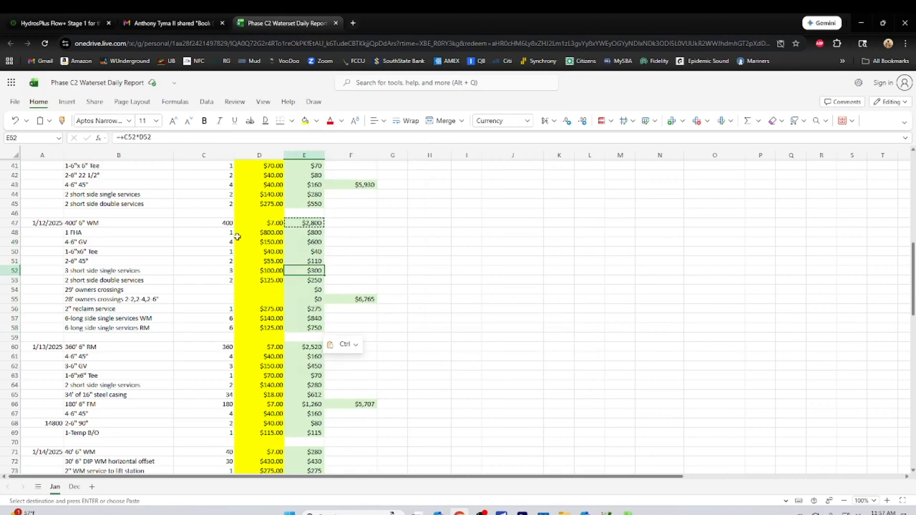
{"action": "left_click", "coordinate": [226, 139]}
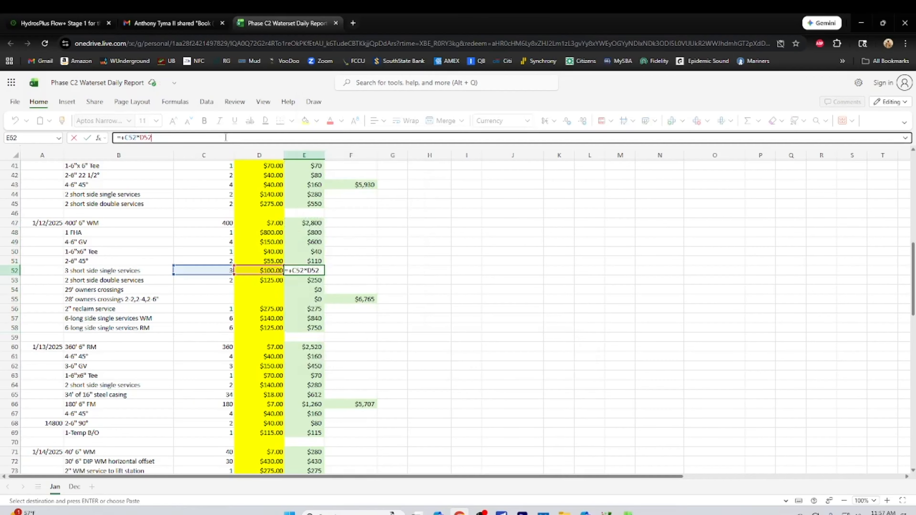
{"action": "left_click", "coordinate": [388, 337]}
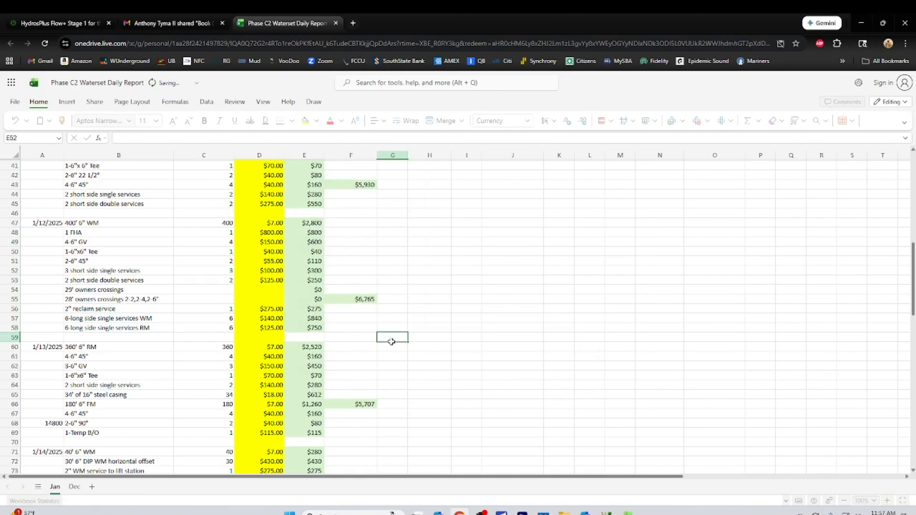
{"action": "left_click", "coordinate": [313, 347]}
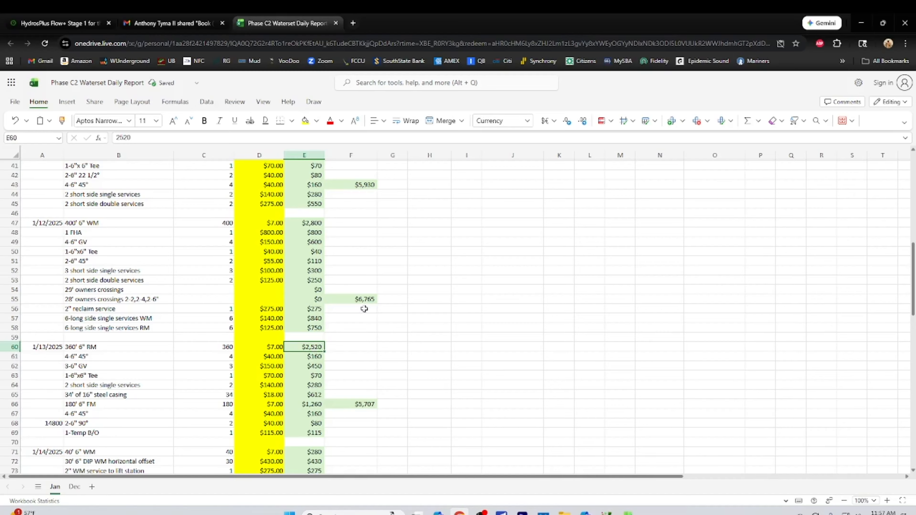
{"action": "left_click", "coordinate": [363, 298]}
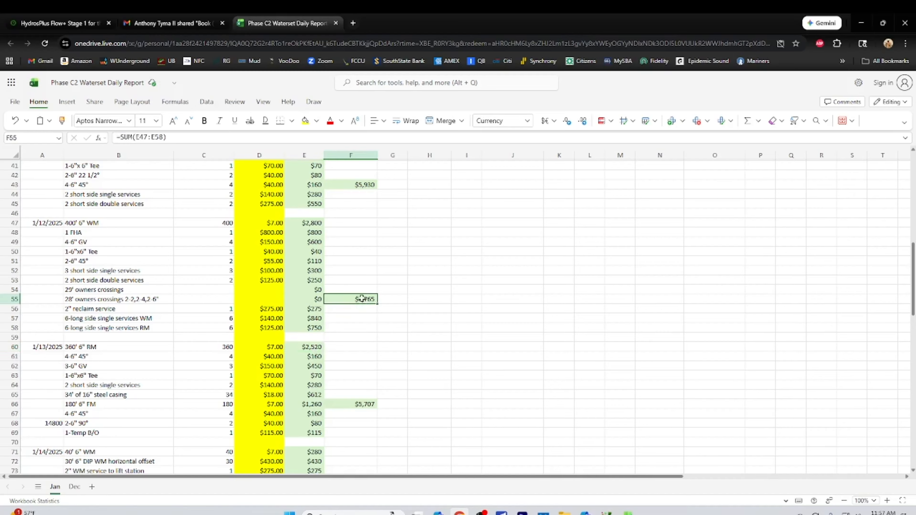
Try to paste the line total formula into E60:E69 of the 1/13/2025 block
{"action": "left_click", "coordinate": [304, 350]}
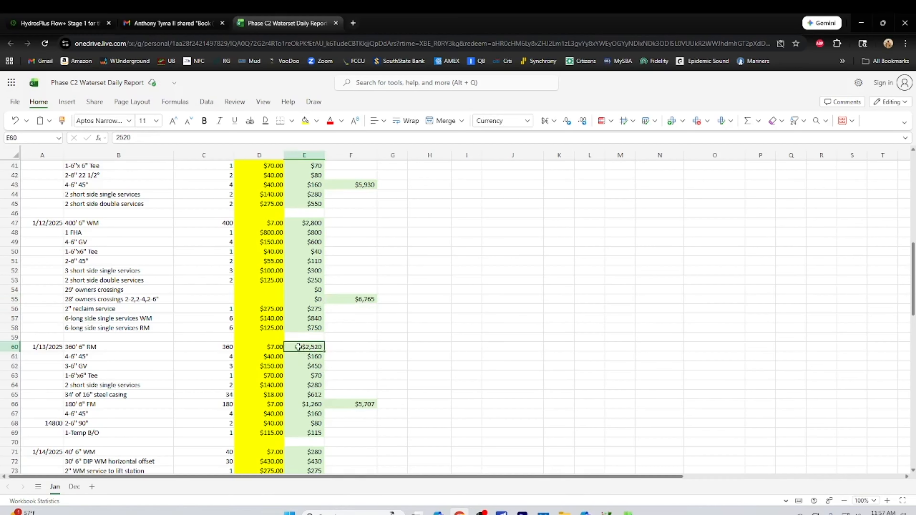
{"action": "left_click_drag", "start_coordinate": [298, 347], "coordinate": [301, 434]}
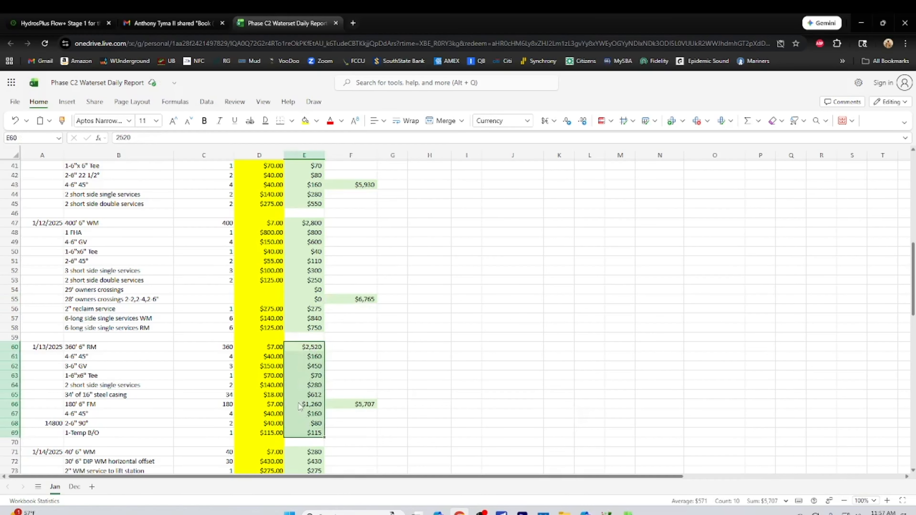
{"action": "right_click", "coordinate": [300, 406]}
{"action": "left_click", "coordinate": [346, 184]}
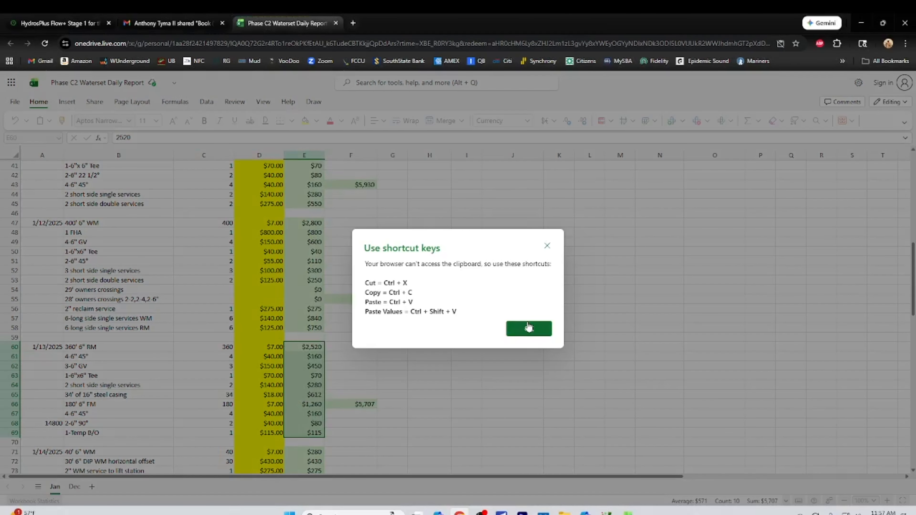
{"action": "left_click", "coordinate": [529, 328]}
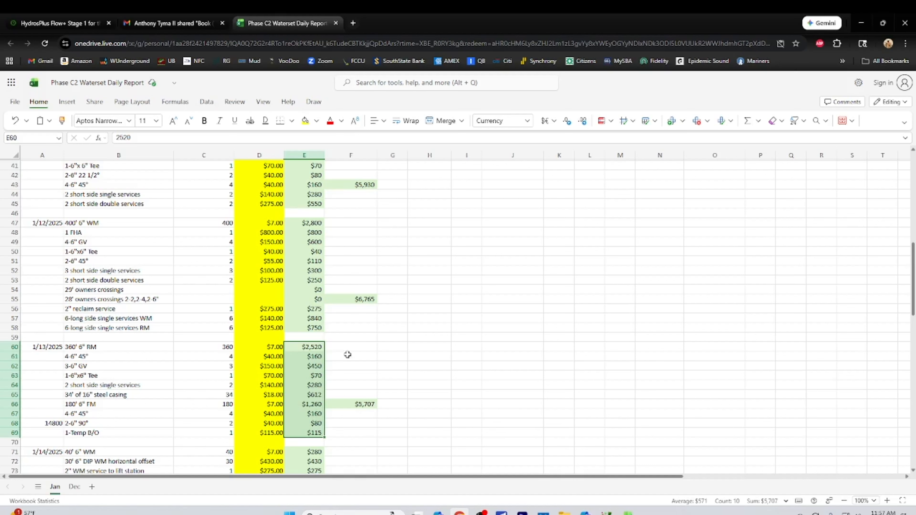
Copy the line total formula from E58 into E60:E69 of the 1/13/2025 block
{"action": "right_click", "coordinate": [309, 329]}
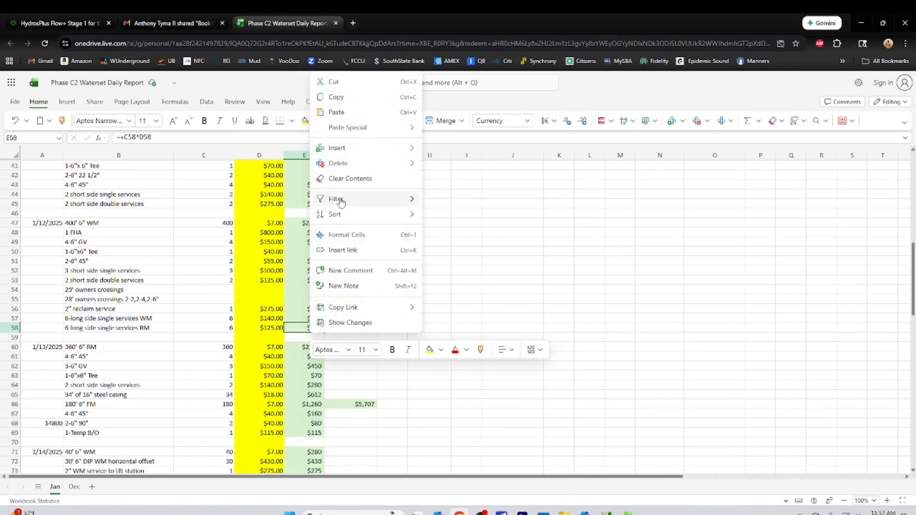
{"action": "left_click", "coordinate": [336, 96]}
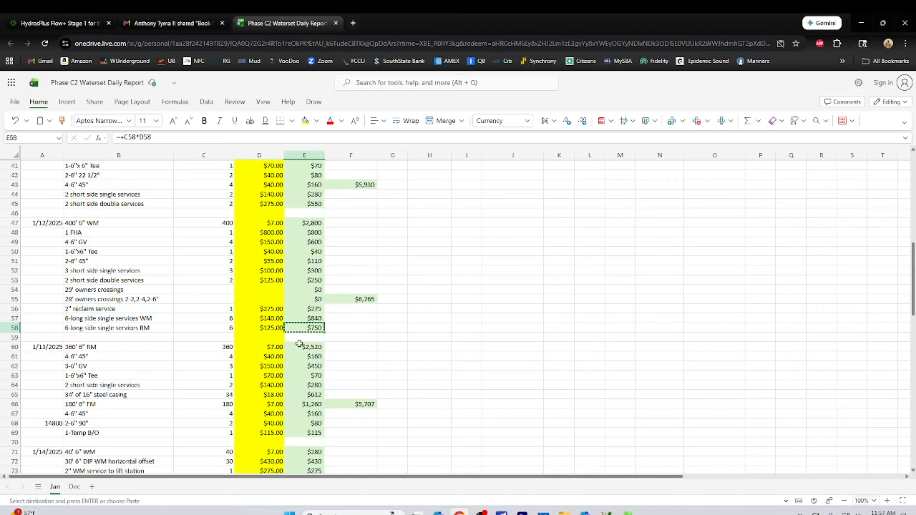
{"action": "left_click_drag", "start_coordinate": [300, 346], "coordinate": [307, 430]}
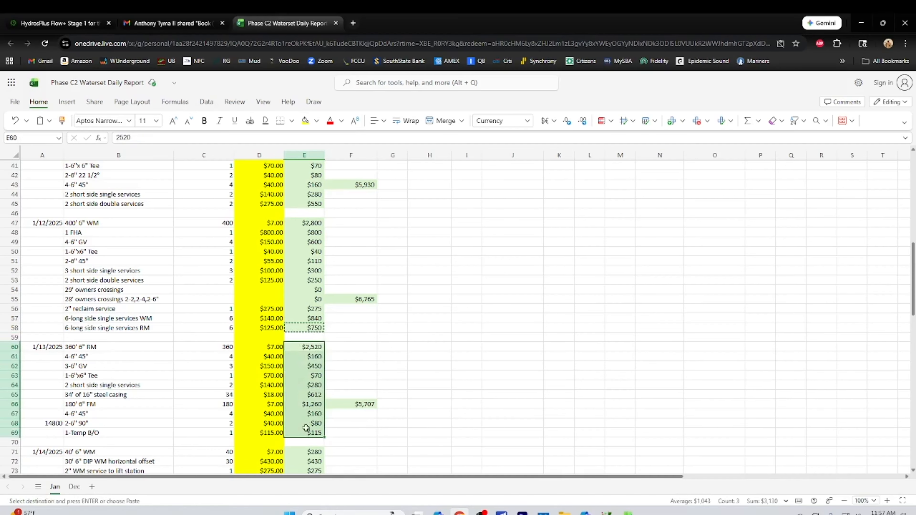
{"action": "right_click", "coordinate": [307, 430]}
{"action": "left_click", "coordinate": [336, 197]}
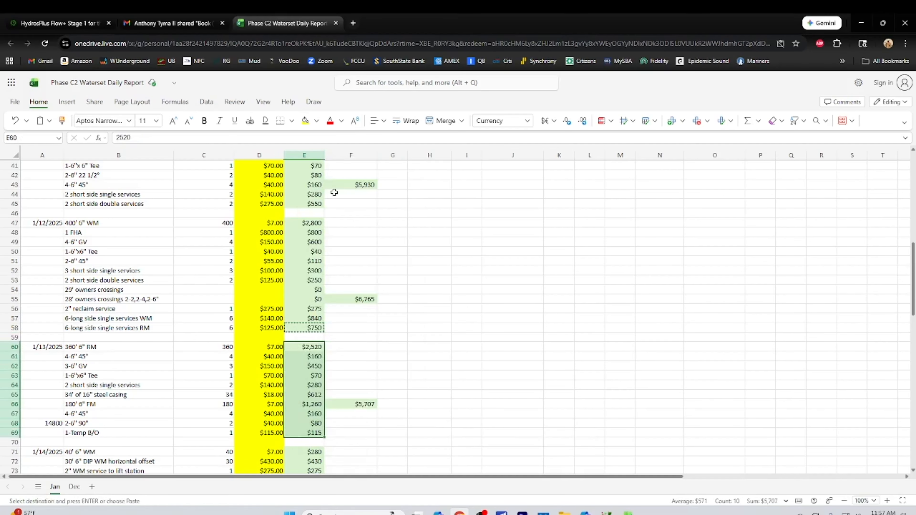
Paste the copied line total formula into E71:E76 of the 1/14/2025 block
{"action": "scroll", "coordinate": [418, 402], "scroll_direction": "down", "scroll_amount": 5}
{"action": "scroll", "coordinate": [418, 405], "scroll_direction": "down", "scroll_amount": 3}
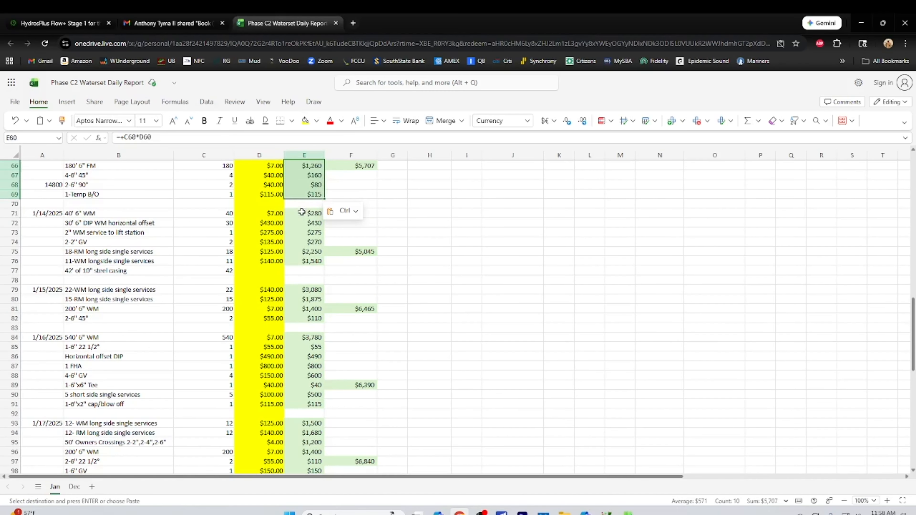
{"action": "left_click_drag", "start_coordinate": [302, 212], "coordinate": [302, 260]}
{"action": "right_click", "coordinate": [300, 250]}
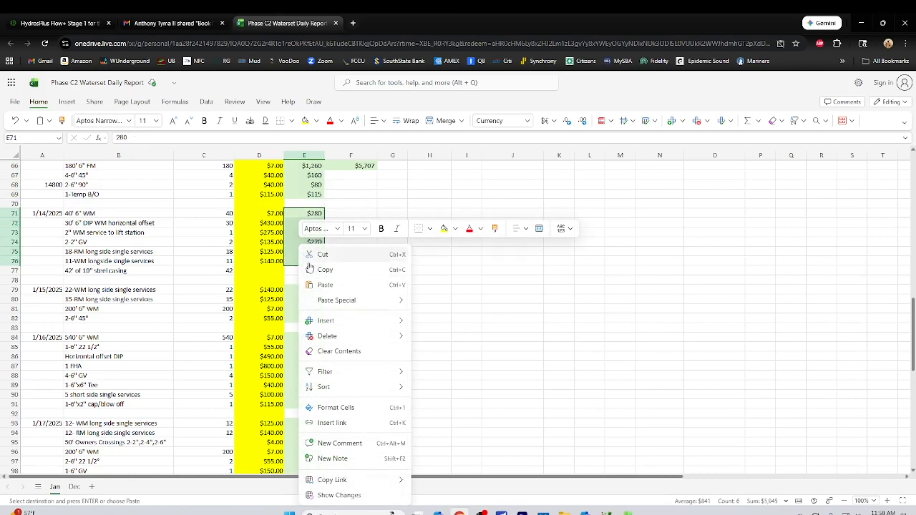
{"action": "left_click", "coordinate": [321, 291]}
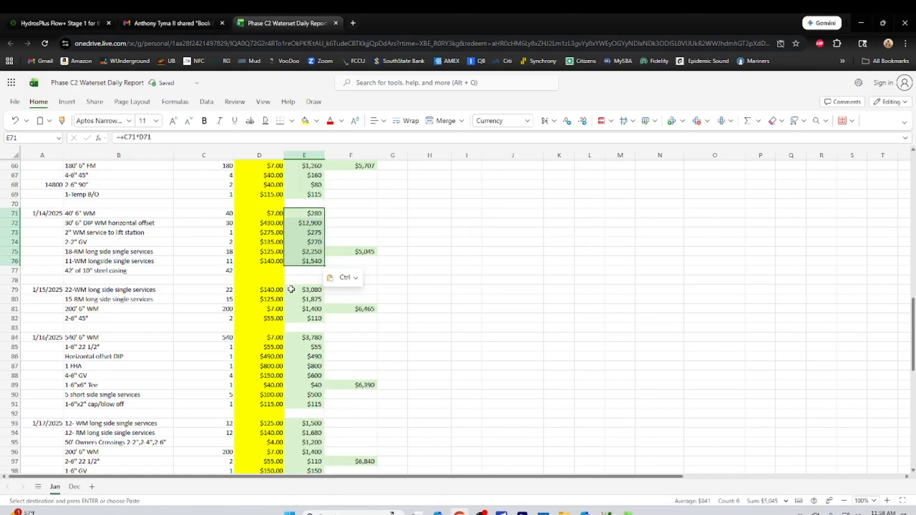
Paste the copied line total formula into E79:E82 of the 1/15/2025 block
{"action": "left_click_drag", "start_coordinate": [291, 290], "coordinate": [297, 318]}
{"action": "right_click", "coordinate": [297, 318]}
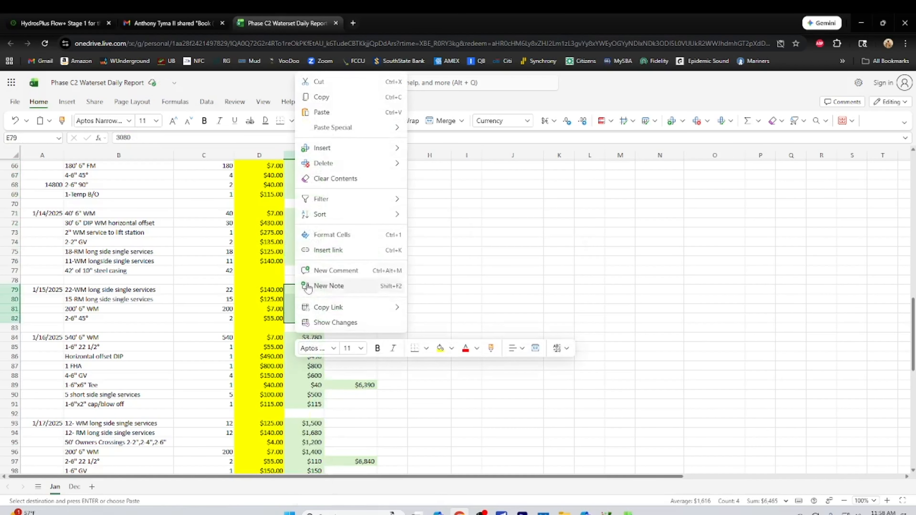
{"action": "left_click", "coordinate": [321, 112]}
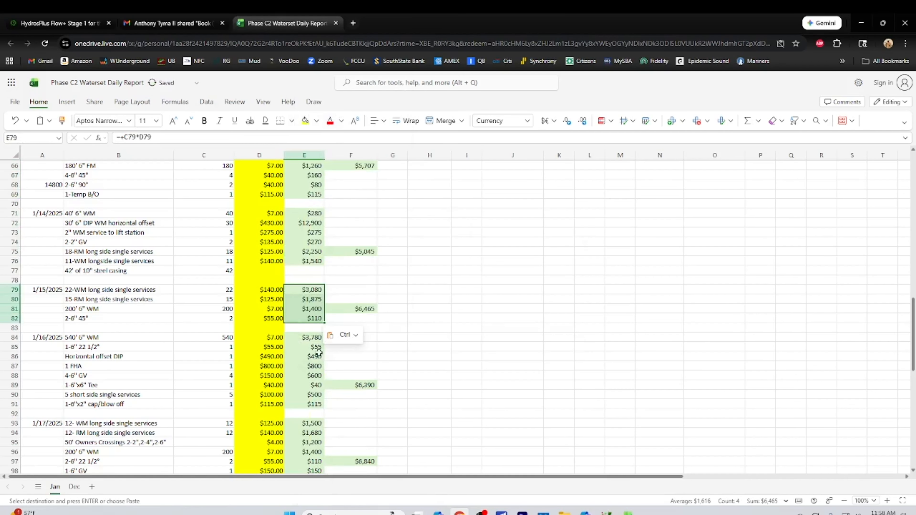
Paste the copied line total formula into E84:E91 of the 1/16/2025 block
{"action": "left_click_drag", "start_coordinate": [297, 337], "coordinate": [304, 405]}
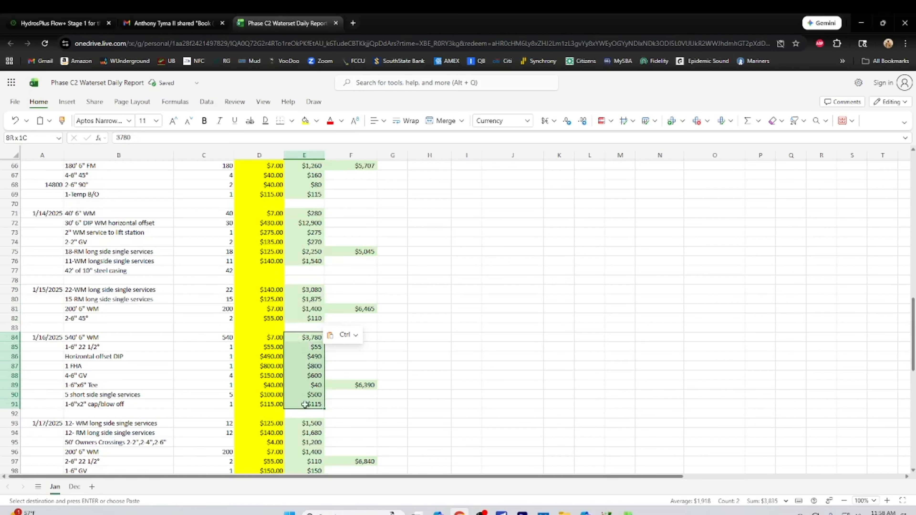
{"action": "right_click", "coordinate": [304, 393]}
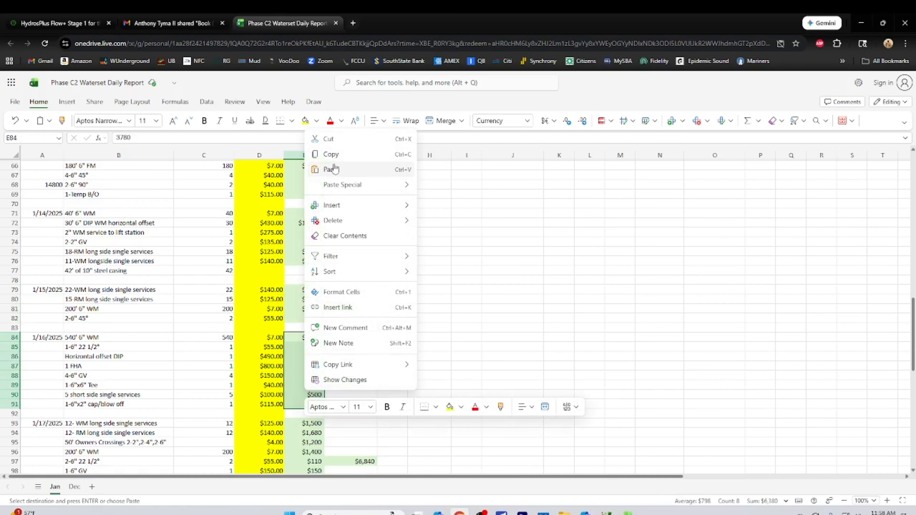
{"action": "left_click", "coordinate": [335, 169]}
Paste the copied line total formula into E93:E99 of the 1/17/2025 block and check the formulas in E97 and E85
{"action": "scroll", "coordinate": [436, 320], "scroll_direction": "down", "scroll_amount": 3}
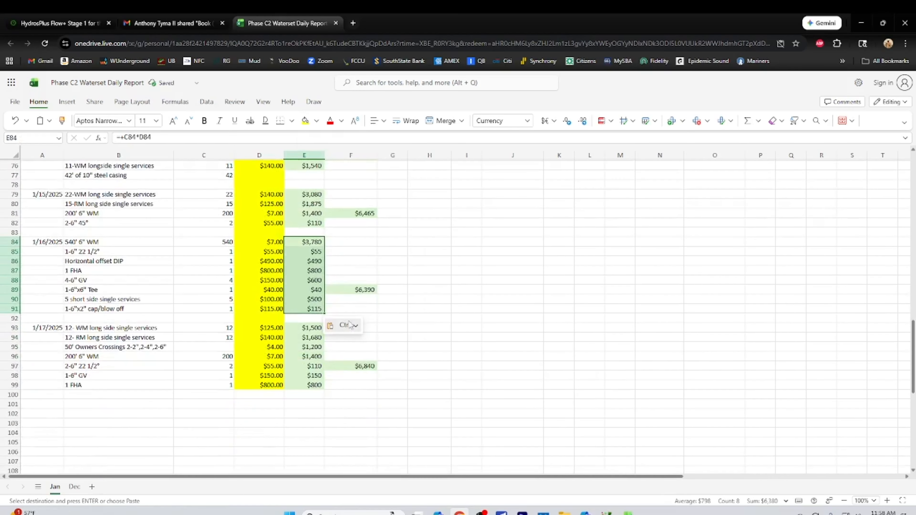
{"action": "left_click_drag", "start_coordinate": [295, 327], "coordinate": [301, 385]}
{"action": "right_click", "coordinate": [299, 357]}
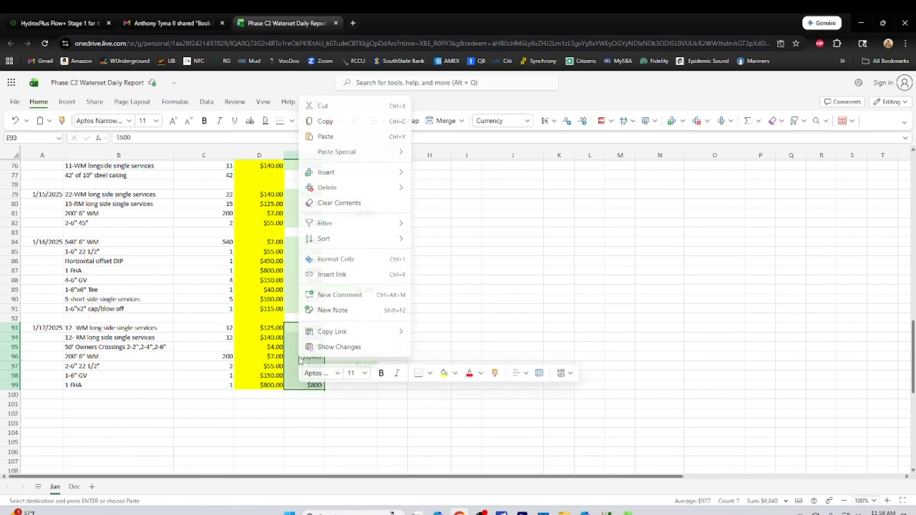
{"action": "left_click", "coordinate": [324, 139]}
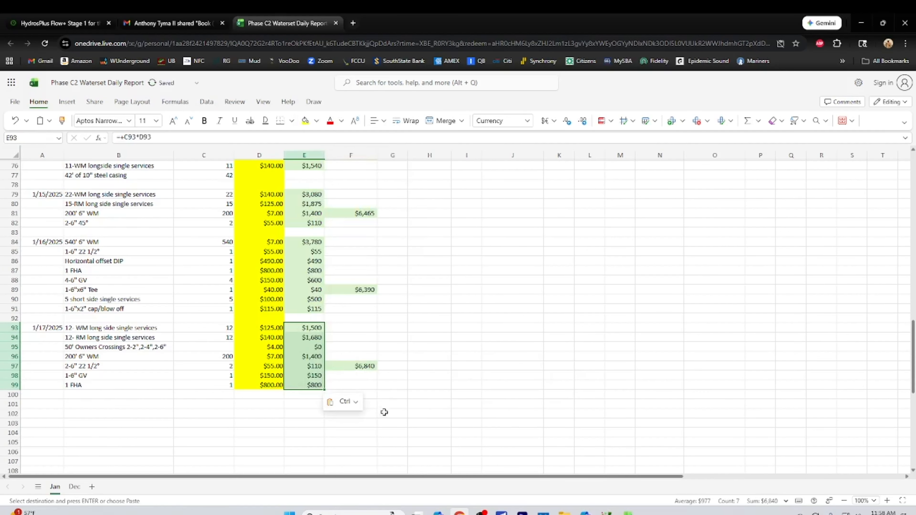
{"action": "left_click", "coordinate": [314, 366]}
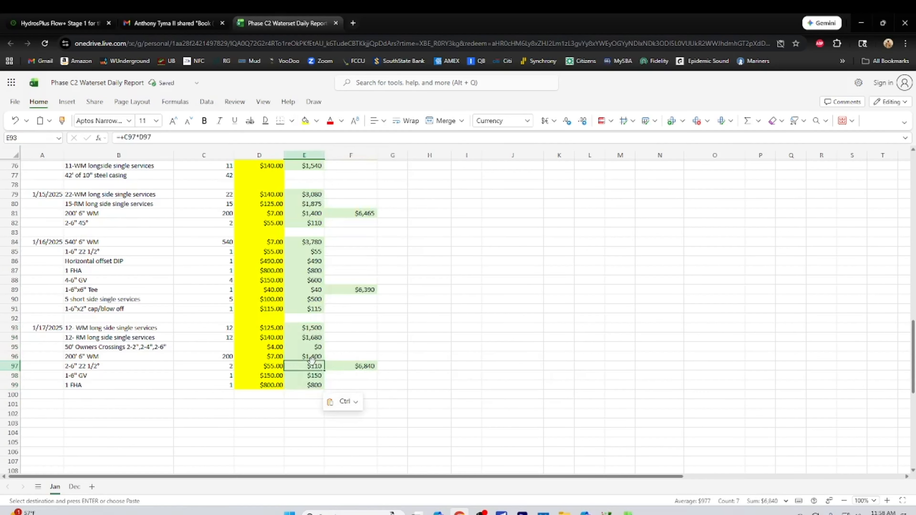
{"action": "left_click", "coordinate": [312, 250]}
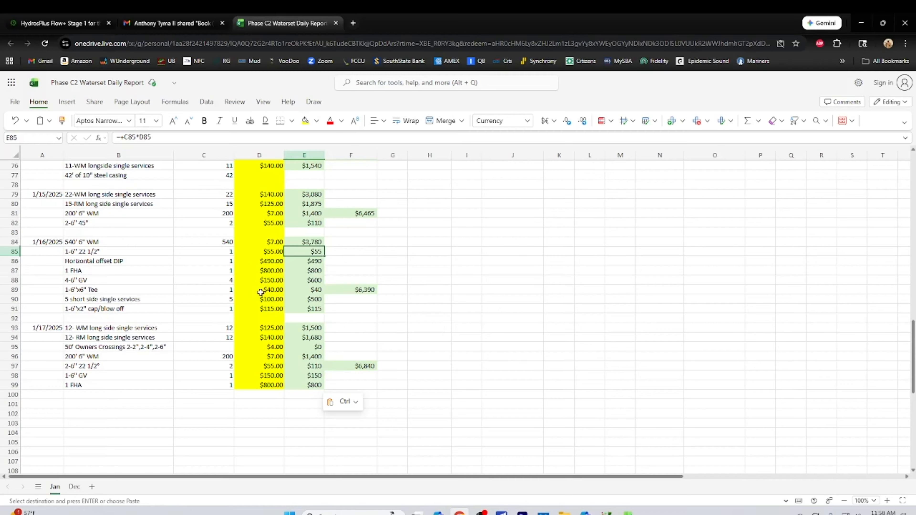
Replace the hardcoded 1/13/2025 daily total in F66 with an AutoSum of E60:E69
{"action": "scroll", "coordinate": [427, 282], "scroll_direction": "up", "scroll_amount": 7}
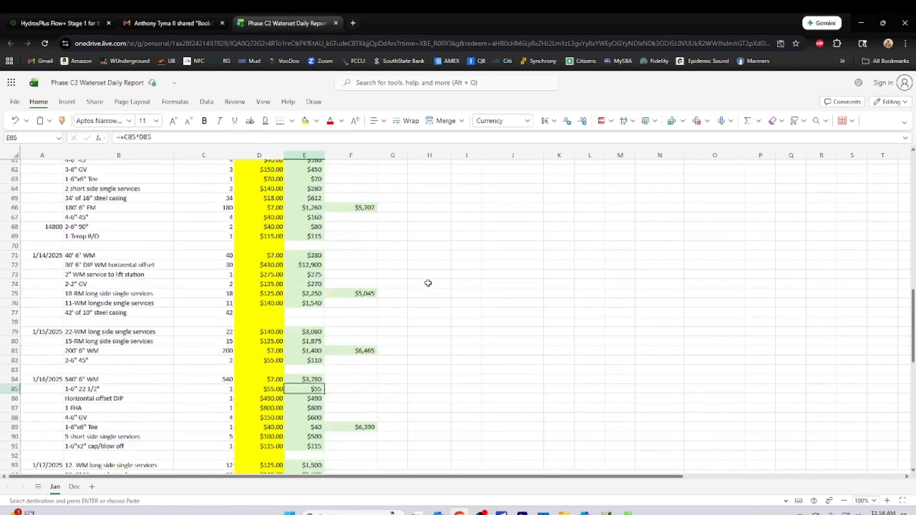
{"action": "left_click", "coordinate": [362, 261]}
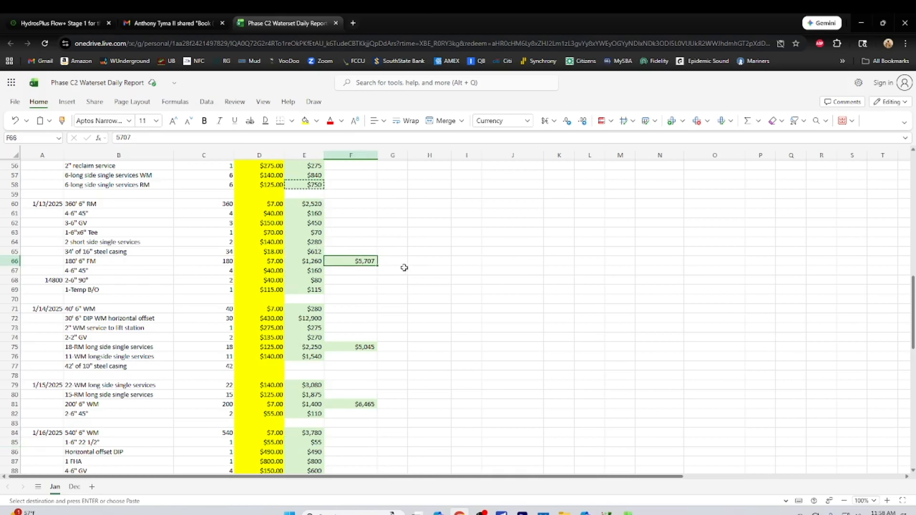
{"action": "left_click", "coordinate": [748, 120]}
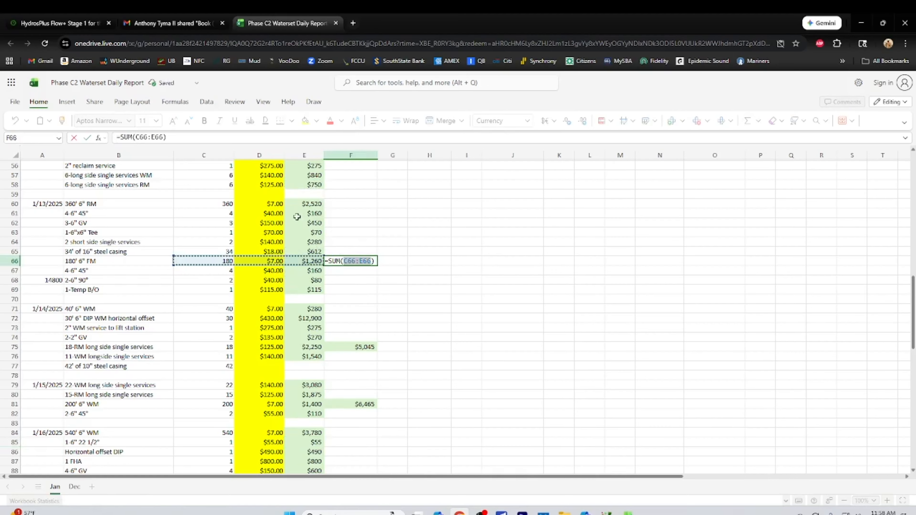
{"action": "left_click_drag", "start_coordinate": [299, 202], "coordinate": [315, 289]}
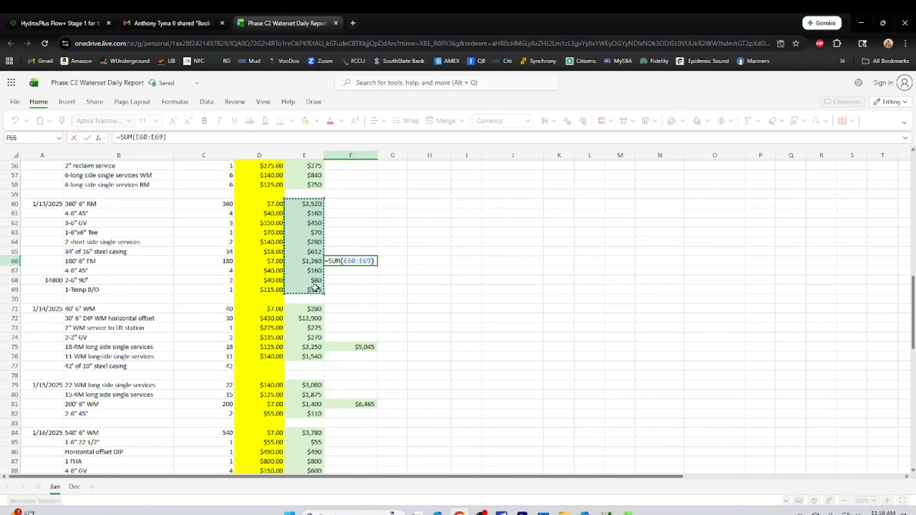
{"action": "key", "text": "Return"}
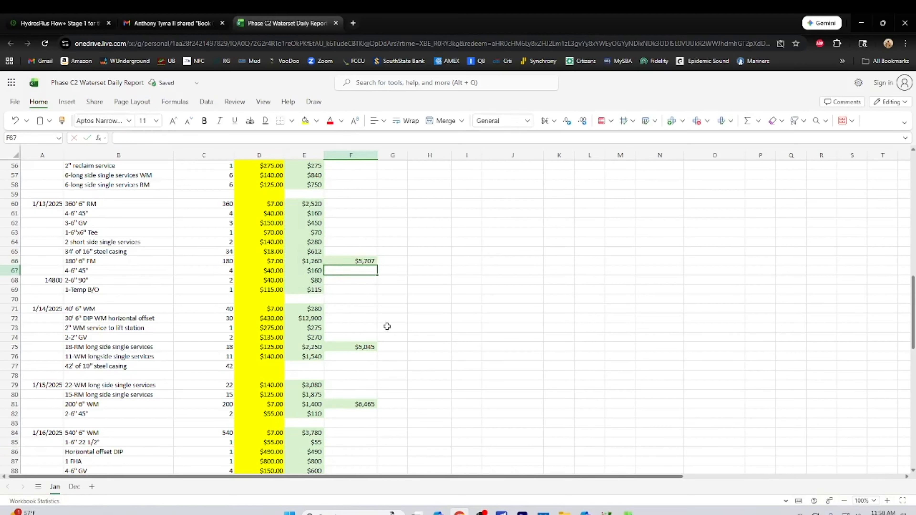
Replace the hardcoded 1/14/2025 daily total in F75 with an AutoSum of E71:E76
{"action": "left_click", "coordinate": [360, 348]}
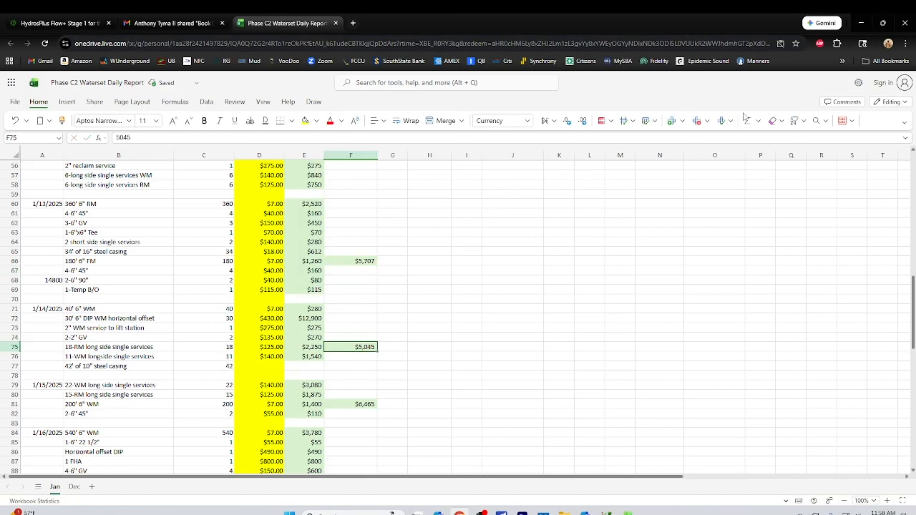
{"action": "left_click", "coordinate": [745, 121]}
{"action": "left_click", "coordinate": [292, 312]}
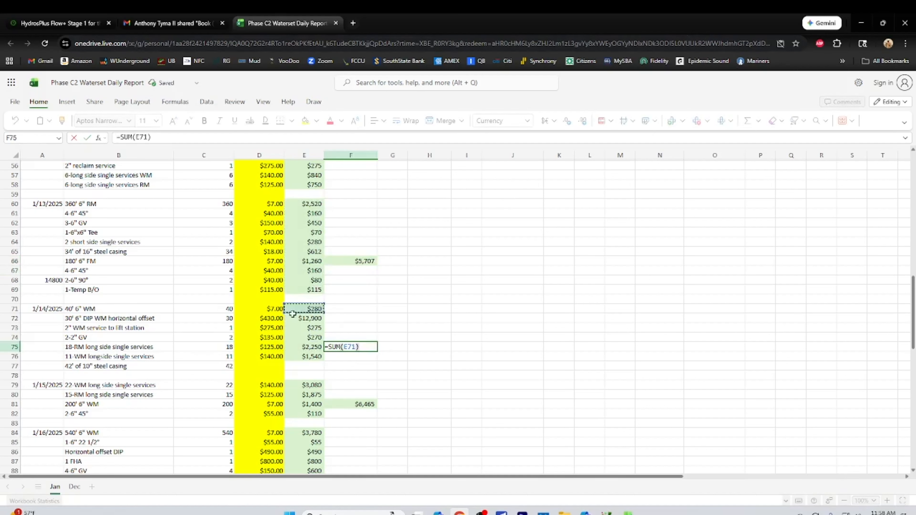
{"action": "left_click_drag", "start_coordinate": [292, 314], "coordinate": [298, 357]}
{"action": "key", "text": "Return"}
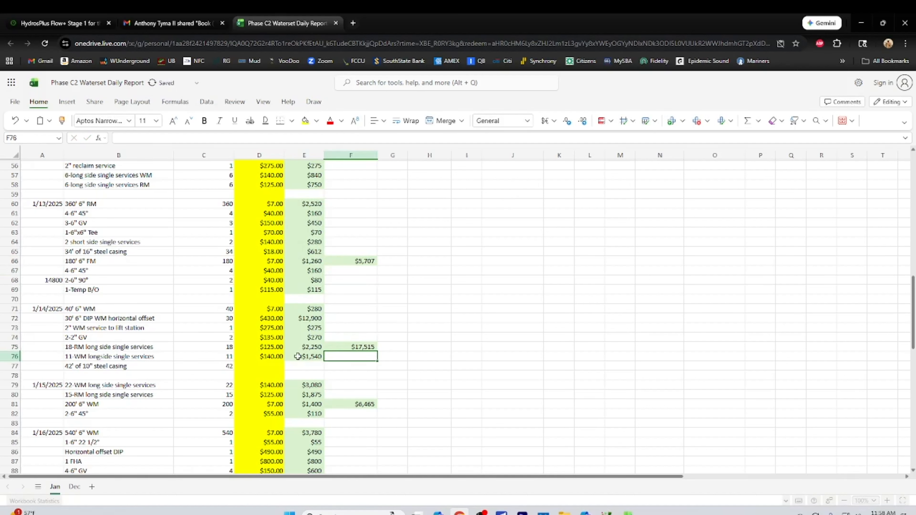
Replace the hardcoded 1/15/2025 daily total in F81 with an AutoSum of E79:E82
{"action": "left_click", "coordinate": [345, 405]}
{"action": "left_click", "coordinate": [747, 121]}
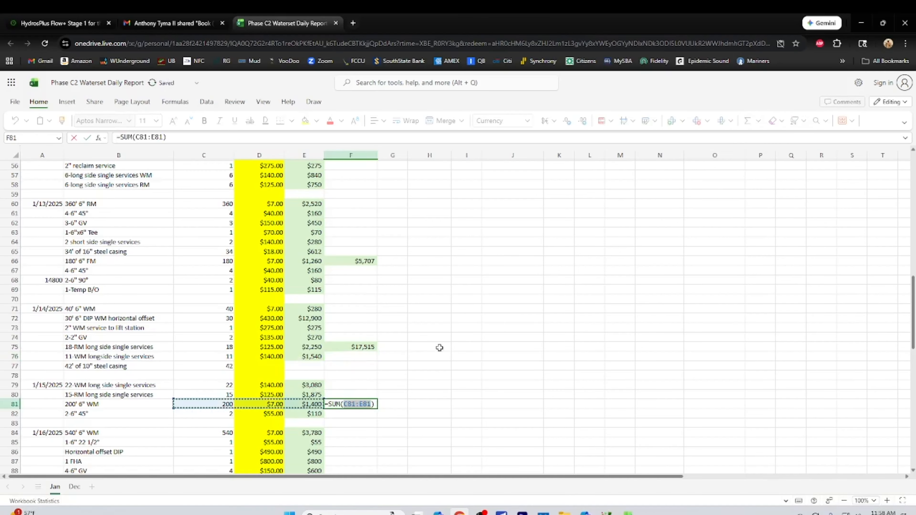
{"action": "left_click_drag", "start_coordinate": [303, 384], "coordinate": [299, 412]}
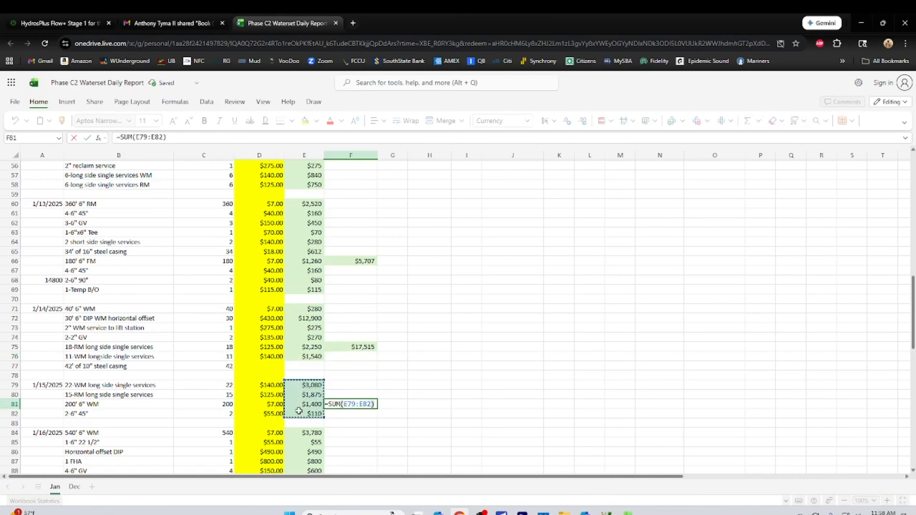
{"action": "key", "text": "Return"}
Replace the hardcoded 1/16/2025 daily total in F89 with an AutoSum of E84:E91
{"action": "scroll", "coordinate": [446, 363], "scroll_direction": "down", "scroll_amount": 5}
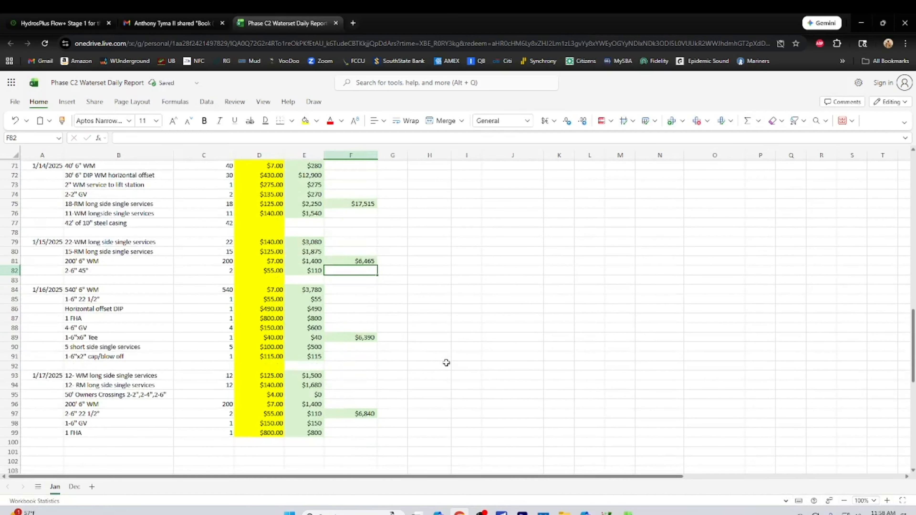
{"action": "scroll", "coordinate": [446, 363], "scroll_direction": "down", "scroll_amount": 2}
{"action": "left_click", "coordinate": [345, 290]}
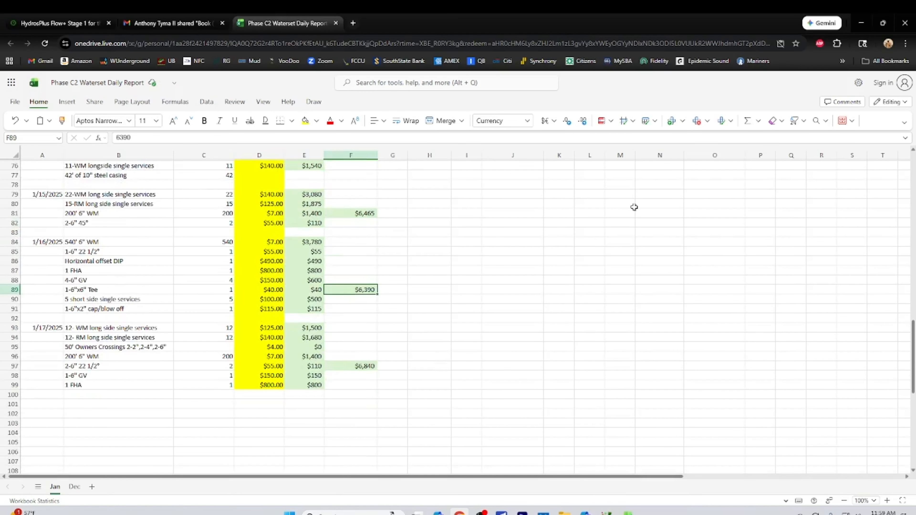
{"action": "left_click", "coordinate": [747, 120]}
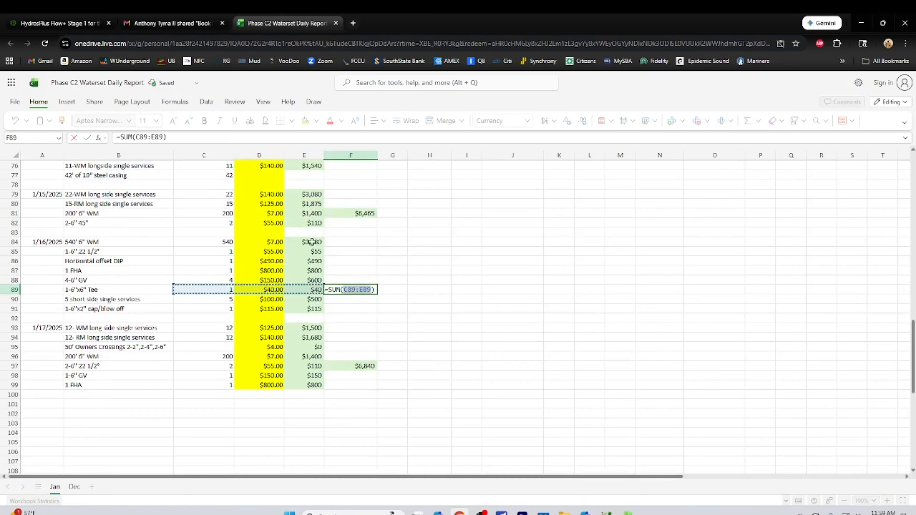
{"action": "left_click_drag", "start_coordinate": [312, 242], "coordinate": [310, 311]}
{"action": "key", "text": "Return"}
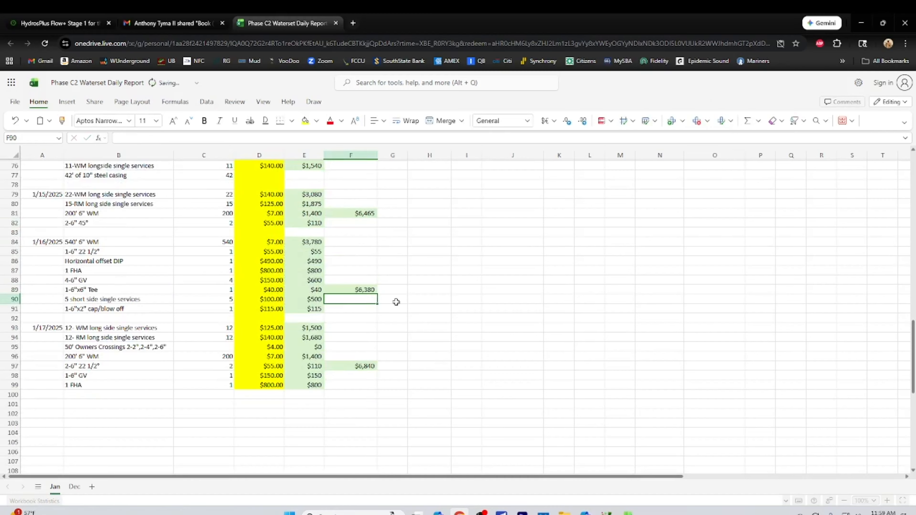
Replace the hardcoded 1/17/2025 daily total in F97 with an AutoSum of E93:E99
{"action": "left_click", "coordinate": [373, 367]}
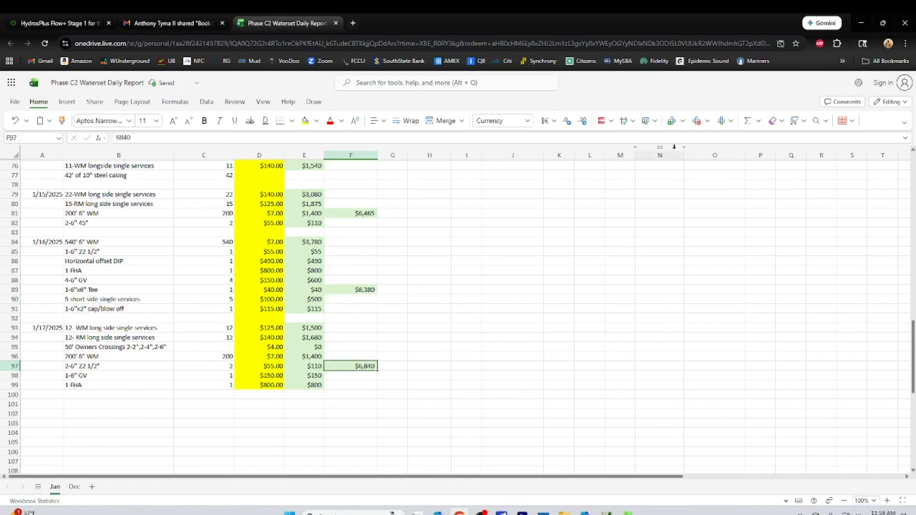
{"action": "left_click", "coordinate": [748, 121]}
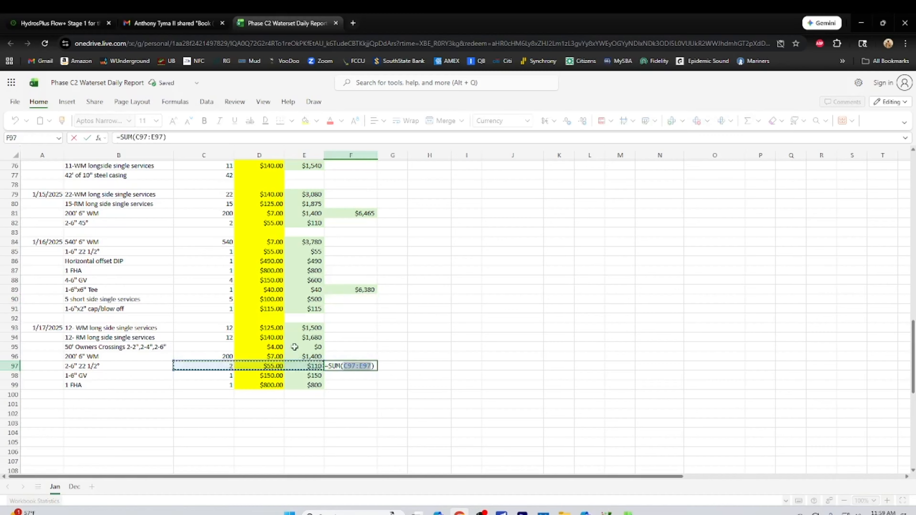
{"action": "left_click_drag", "start_coordinate": [294, 326], "coordinate": [303, 384]}
{"action": "key", "text": "Return"}
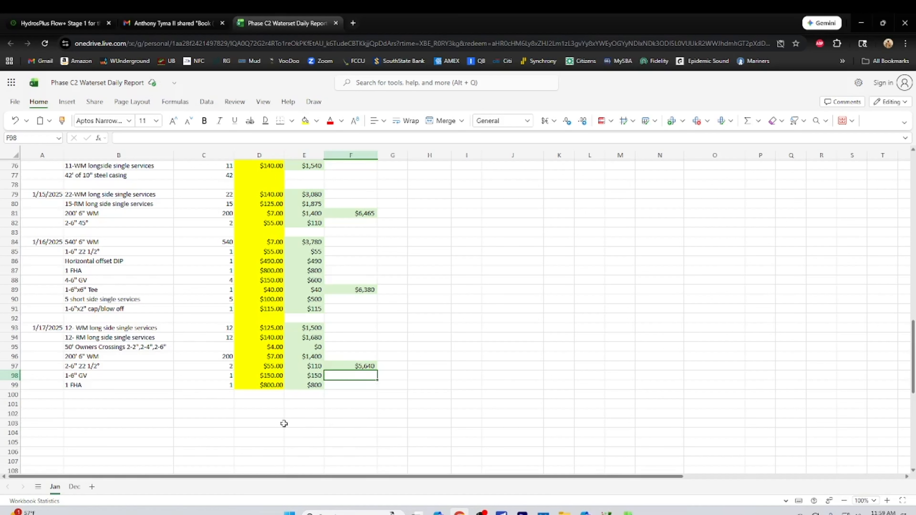
Start a new day block below the 1/17/2025 entries by entering the date 1/18 in A102
{"action": "scroll", "coordinate": [226, 430], "scroll_direction": "down", "scroll_amount": 2}
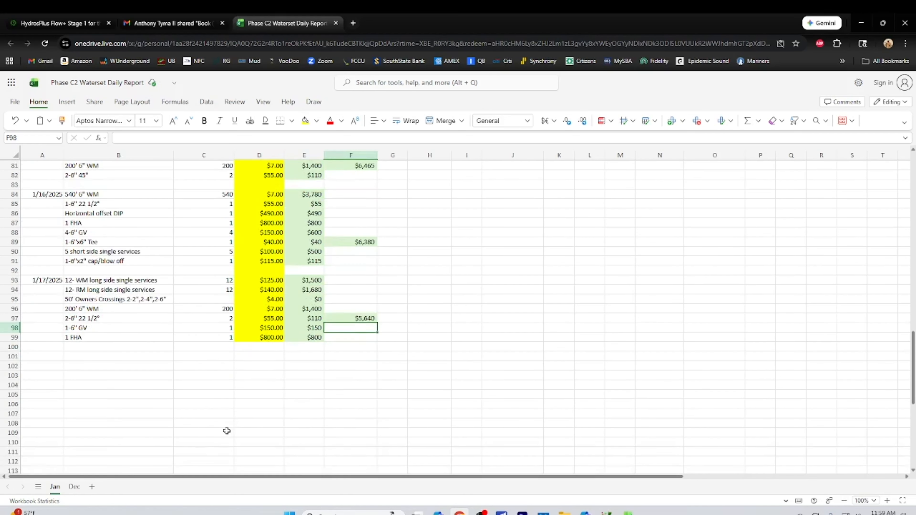
{"action": "left_click", "coordinate": [44, 368]}
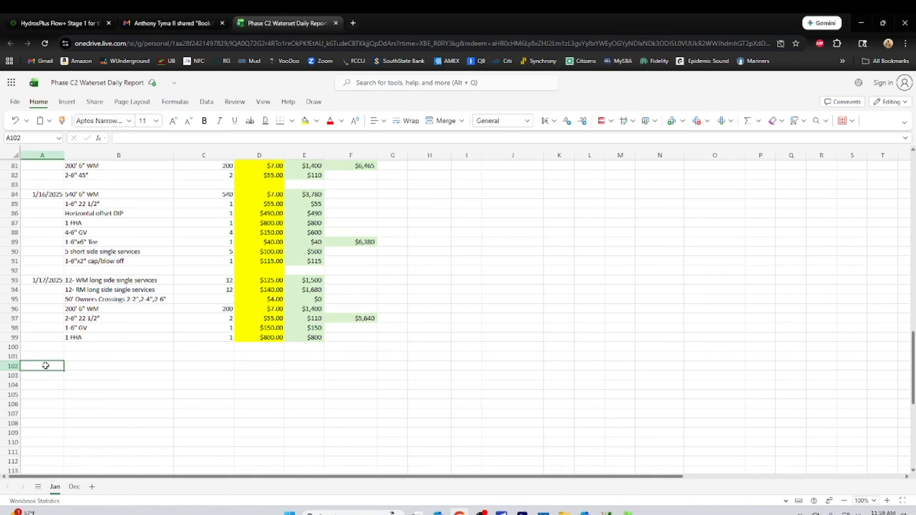
{"action": "type", "text": "1/"}
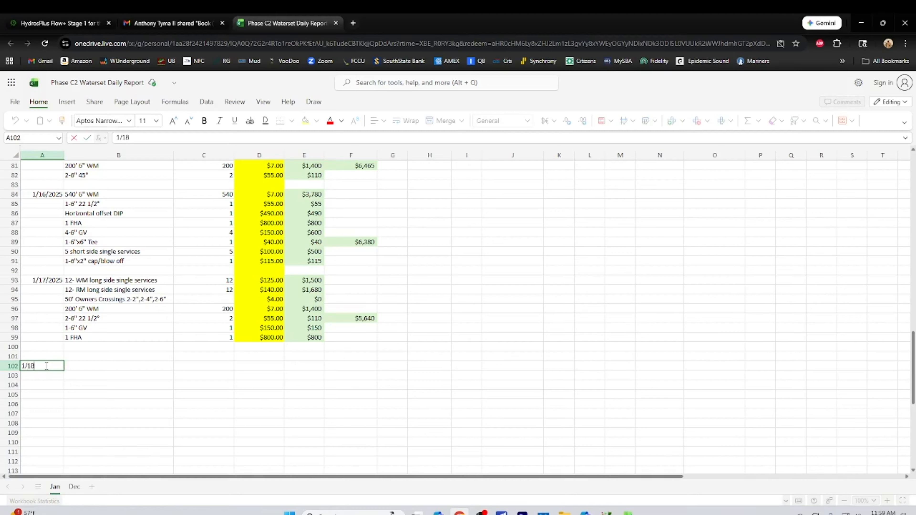
{"action": "type", "text": "18"}
{"action": "key", "text": "Return"}
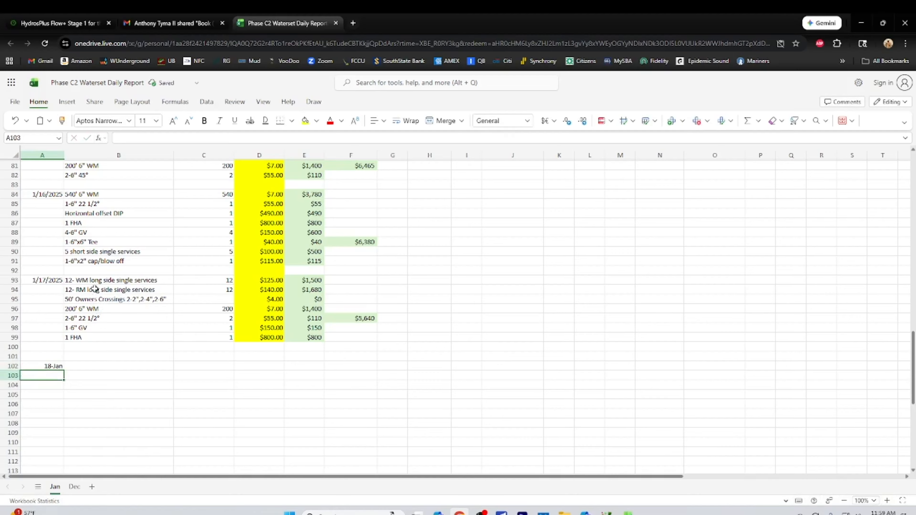
Copy the 1/17/2025 line items B93:E99 into the new block starting at B102, and check the line total formula in E102
{"action": "left_click_drag", "start_coordinate": [75, 281], "coordinate": [286, 334]}
{"action": "right_click", "coordinate": [189, 294]}
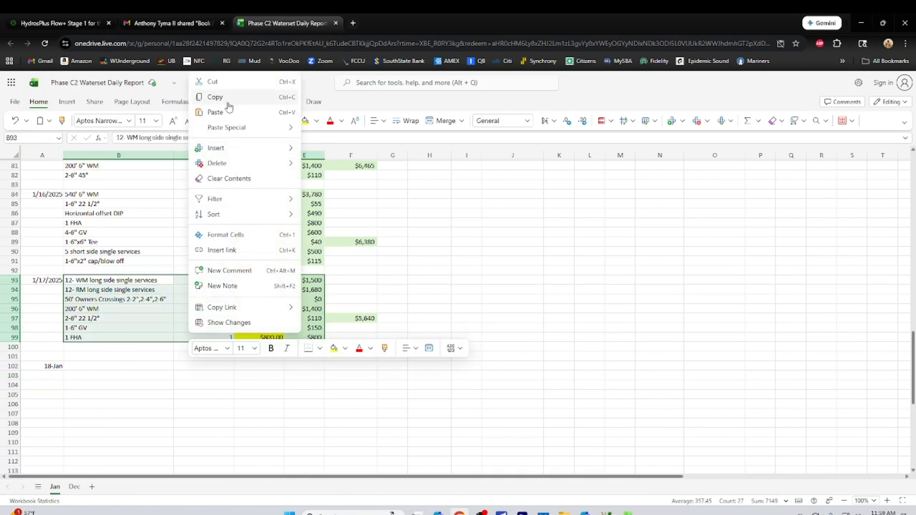
{"action": "left_click", "coordinate": [224, 98]}
{"action": "right_click", "coordinate": [108, 367]}
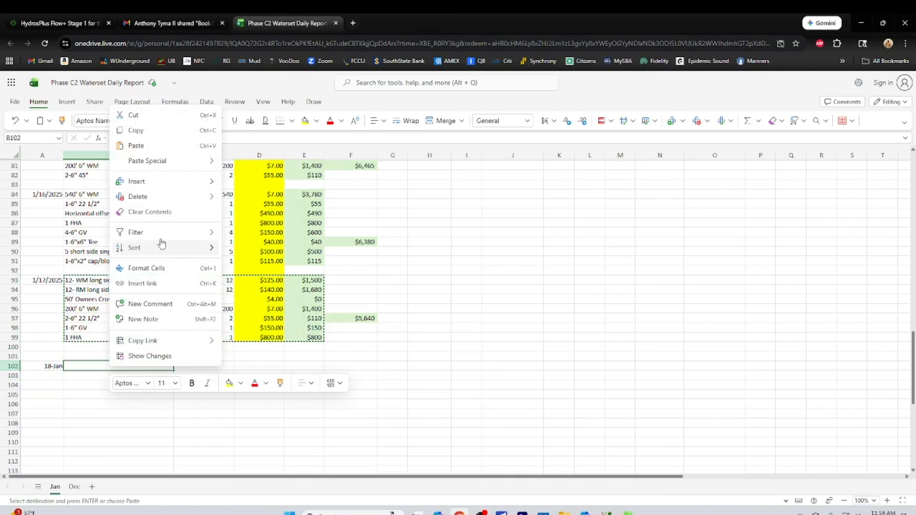
{"action": "left_click", "coordinate": [136, 147]}
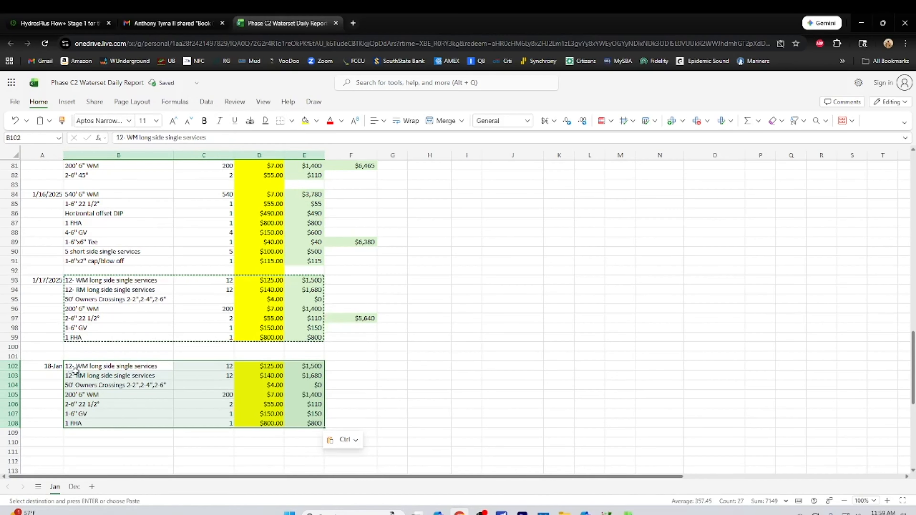
{"action": "left_click", "coordinate": [301, 366]}
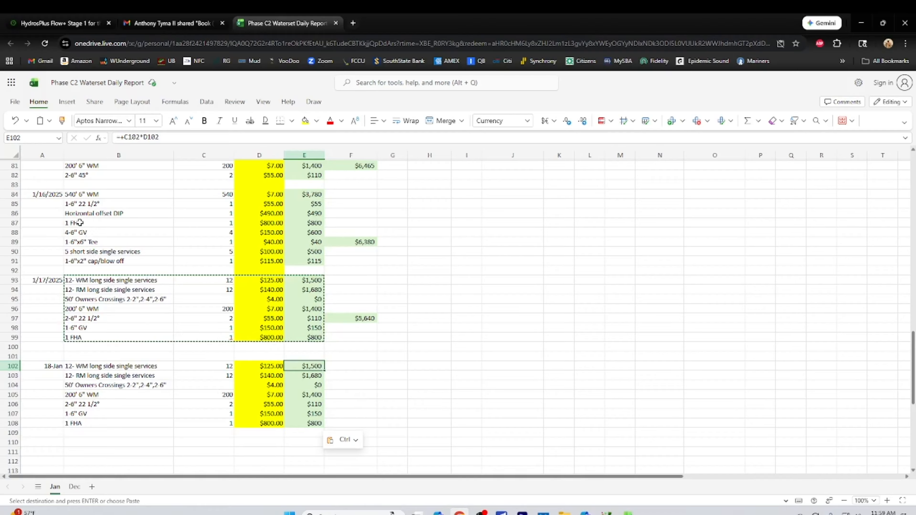
Copy the 1 FHA line item B87:E87 from the 1/16/2025 block into the 1/18 block at B109
{"action": "left_click_drag", "start_coordinate": [80, 222], "coordinate": [303, 225]}
{"action": "right_click", "coordinate": [303, 225]}
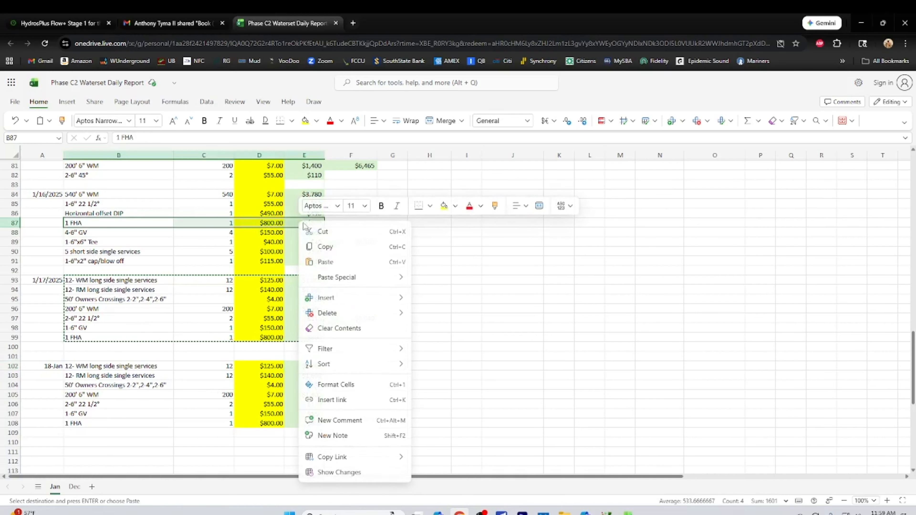
{"action": "left_click", "coordinate": [316, 247]}
{"action": "left_click", "coordinate": [84, 438]}
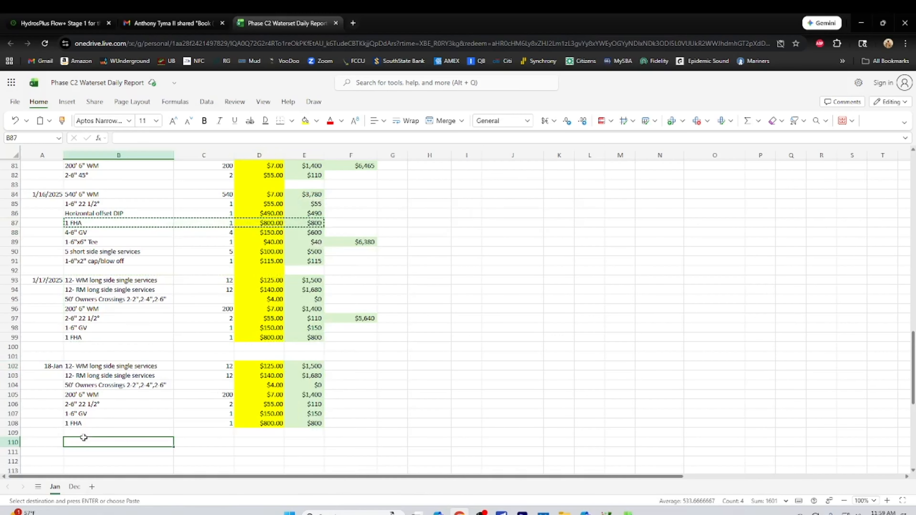
{"action": "right_click", "coordinate": [83, 435]}
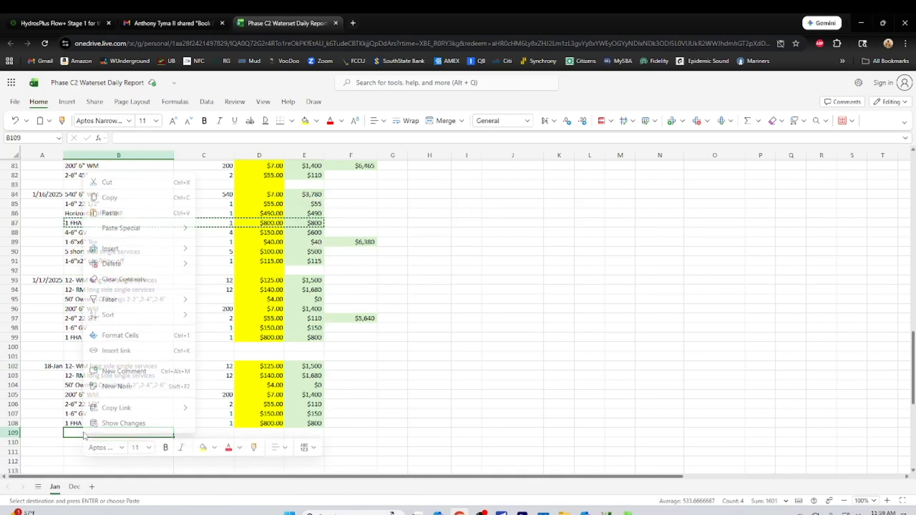
{"action": "left_click", "coordinate": [108, 212]}
Copy the 2-2" GV line item B74:E74 from the 1/14/2025 block into the 1/18 block at B110
{"action": "scroll", "coordinate": [188, 399], "scroll_direction": "up", "scroll_amount": 3}
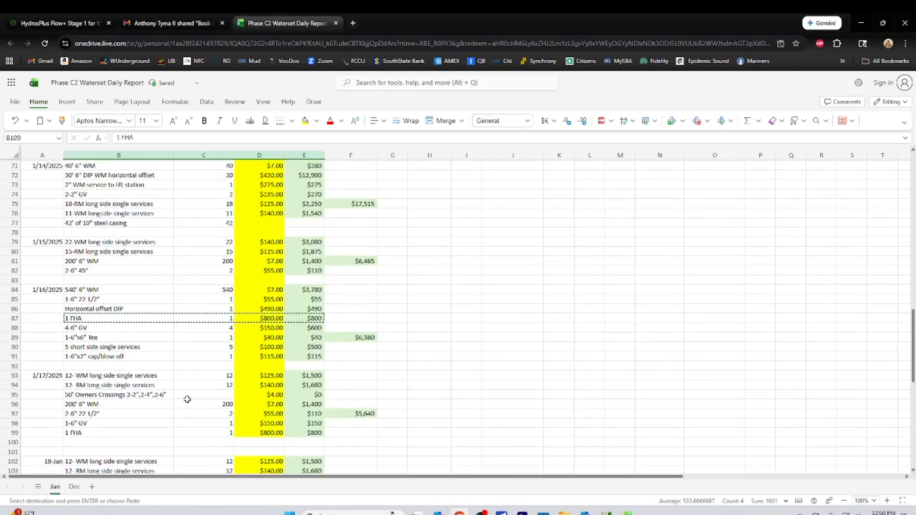
{"action": "scroll", "coordinate": [187, 399], "scroll_direction": "up", "scroll_amount": 2}
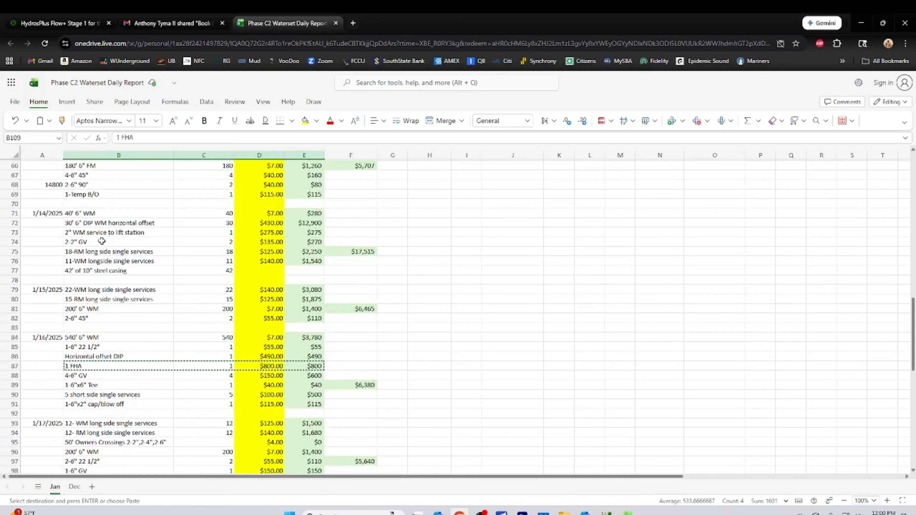
{"action": "left_click_drag", "start_coordinate": [102, 241], "coordinate": [285, 239]}
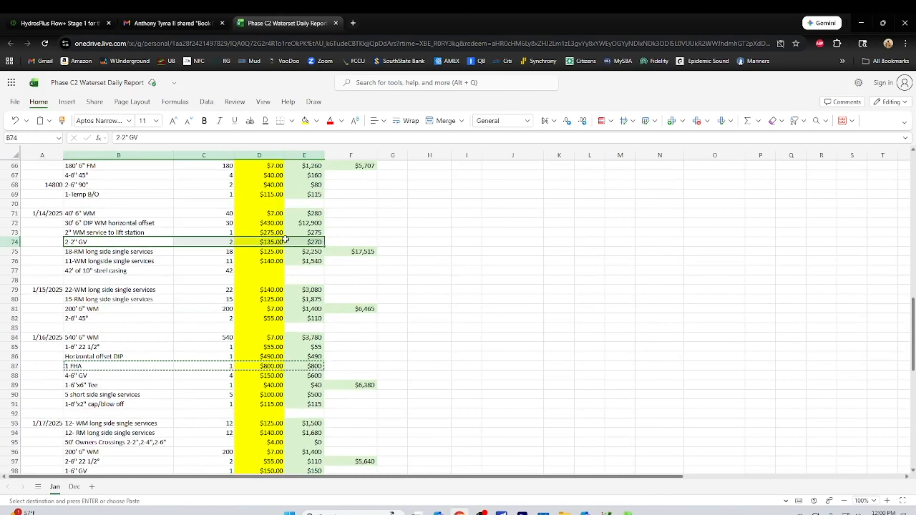
{"action": "right_click", "coordinate": [285, 239]}
{"action": "left_click", "coordinate": [311, 265]}
{"action": "scroll", "coordinate": [173, 367], "scroll_direction": "down", "scroll_amount": 1}
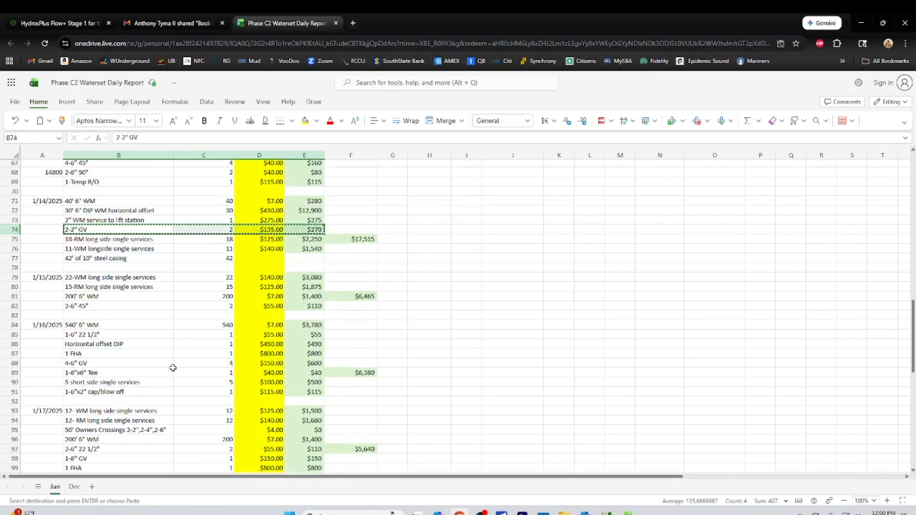
{"action": "scroll", "coordinate": [173, 368], "scroll_direction": "down", "scroll_amount": 8}
{"action": "right_click", "coordinate": [98, 346]}
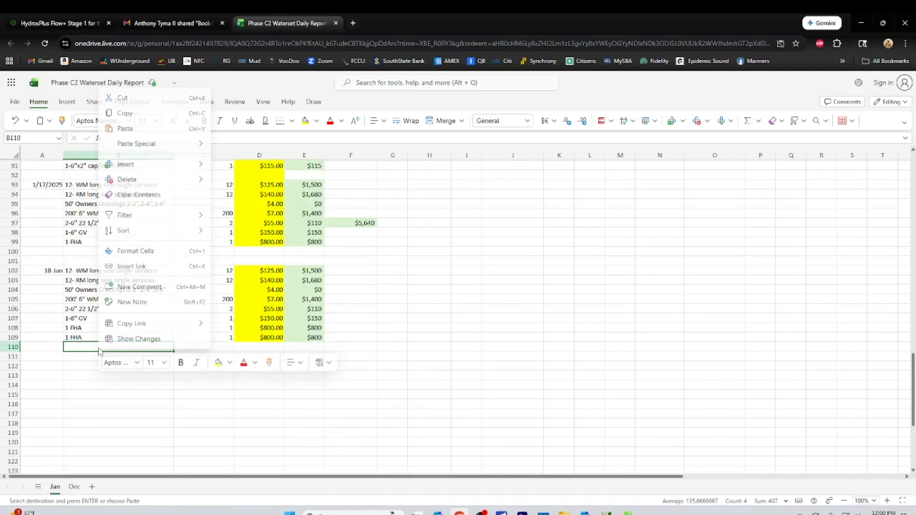
{"action": "left_click", "coordinate": [125, 127]}
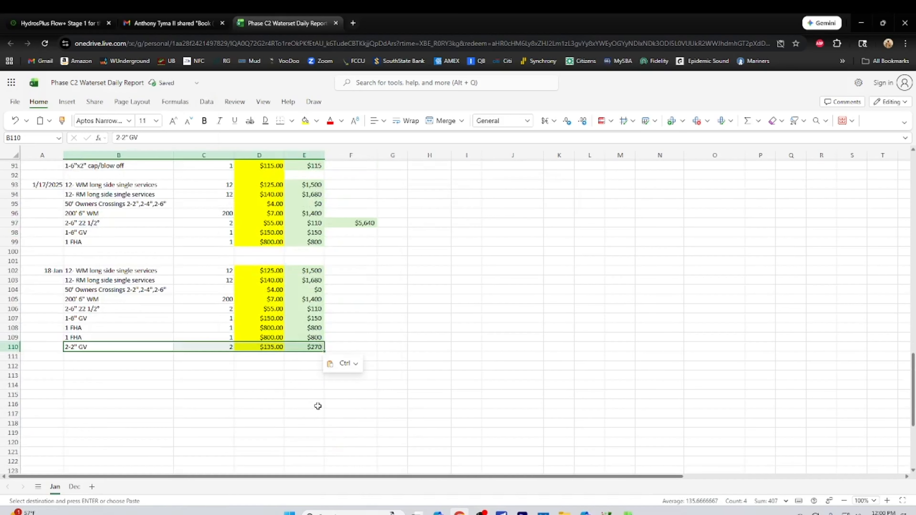
Add the 1/18 daily total in F108 as an AutoSum of E102:E110
{"action": "left_click", "coordinate": [361, 329]}
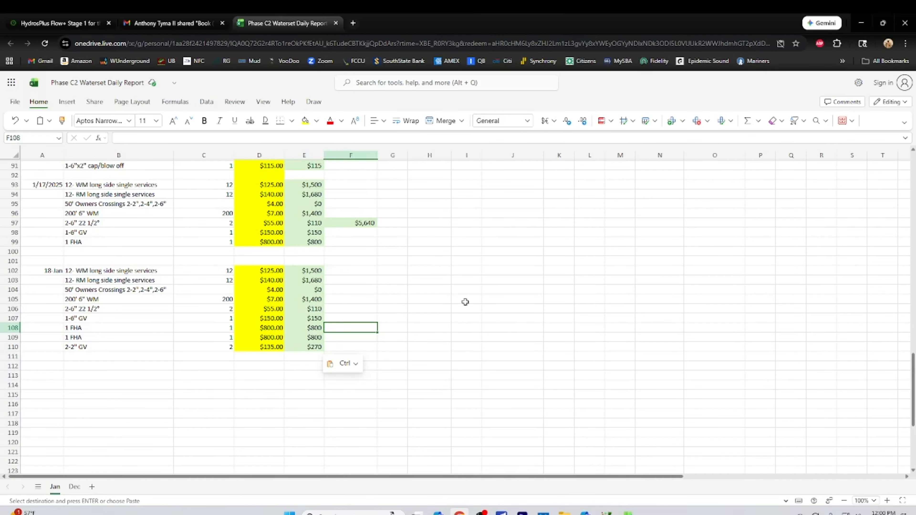
{"action": "left_click", "coordinate": [748, 121]}
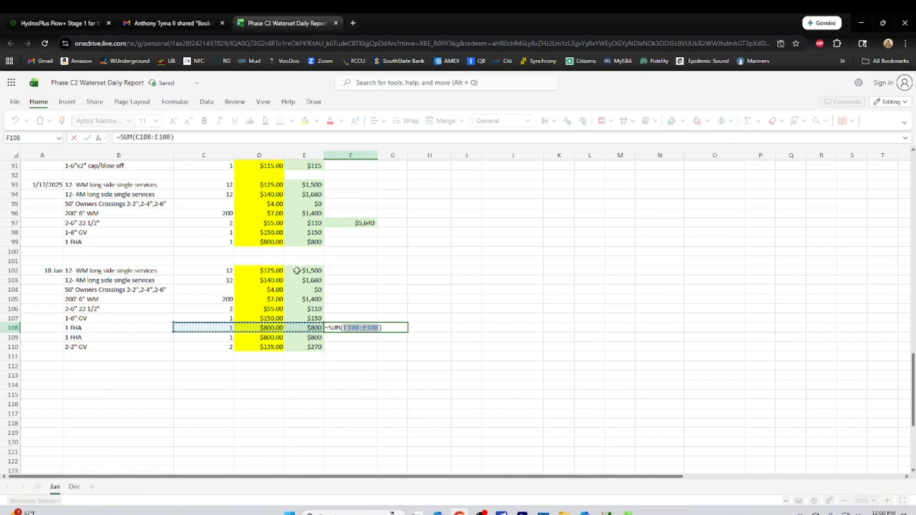
{"action": "left_click_drag", "start_coordinate": [296, 270], "coordinate": [317, 350]}
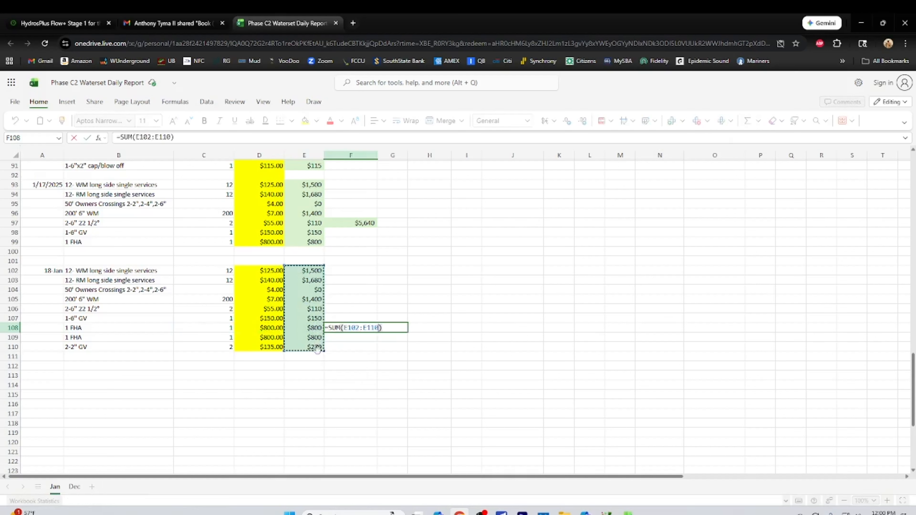
{"action": "key", "text": "Return"}
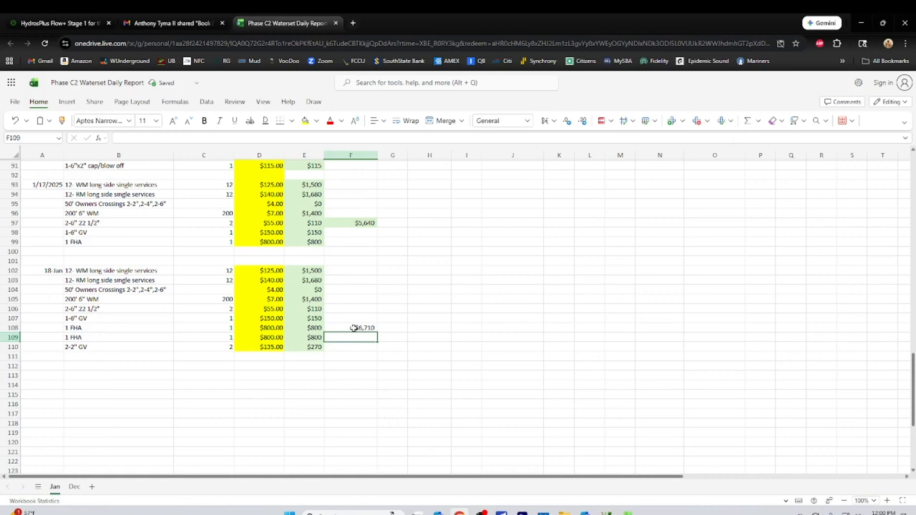
Open the fill color choices for the 1/18 daily total cell F108
{"action": "left_click", "coordinate": [352, 328]}
{"action": "right_click", "coordinate": [351, 327]}
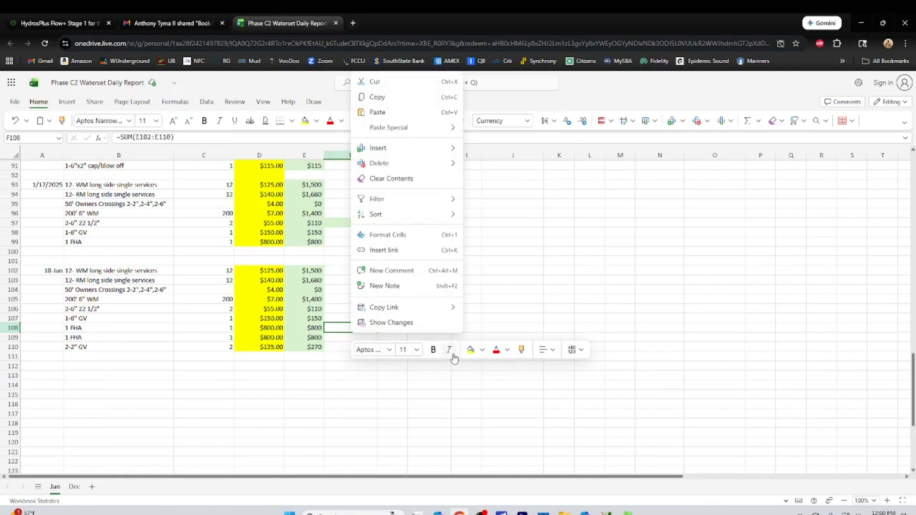
{"action": "left_click", "coordinate": [482, 351]}
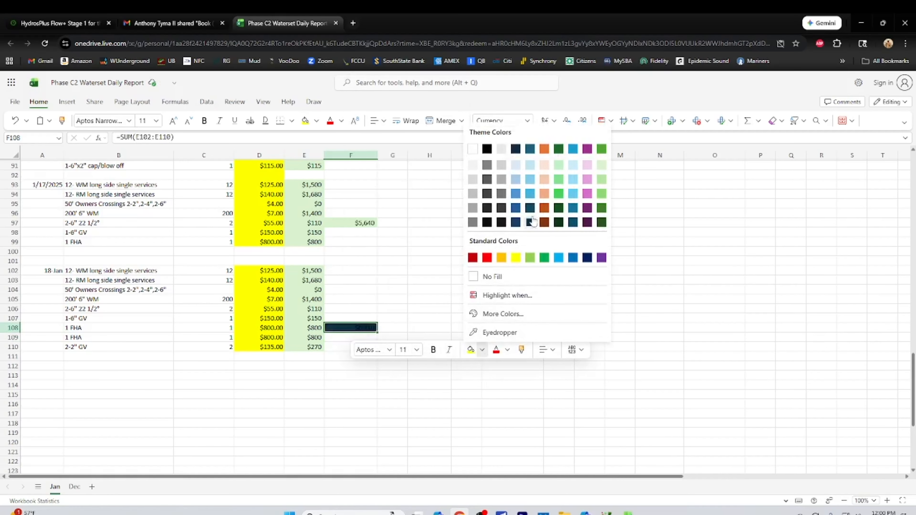